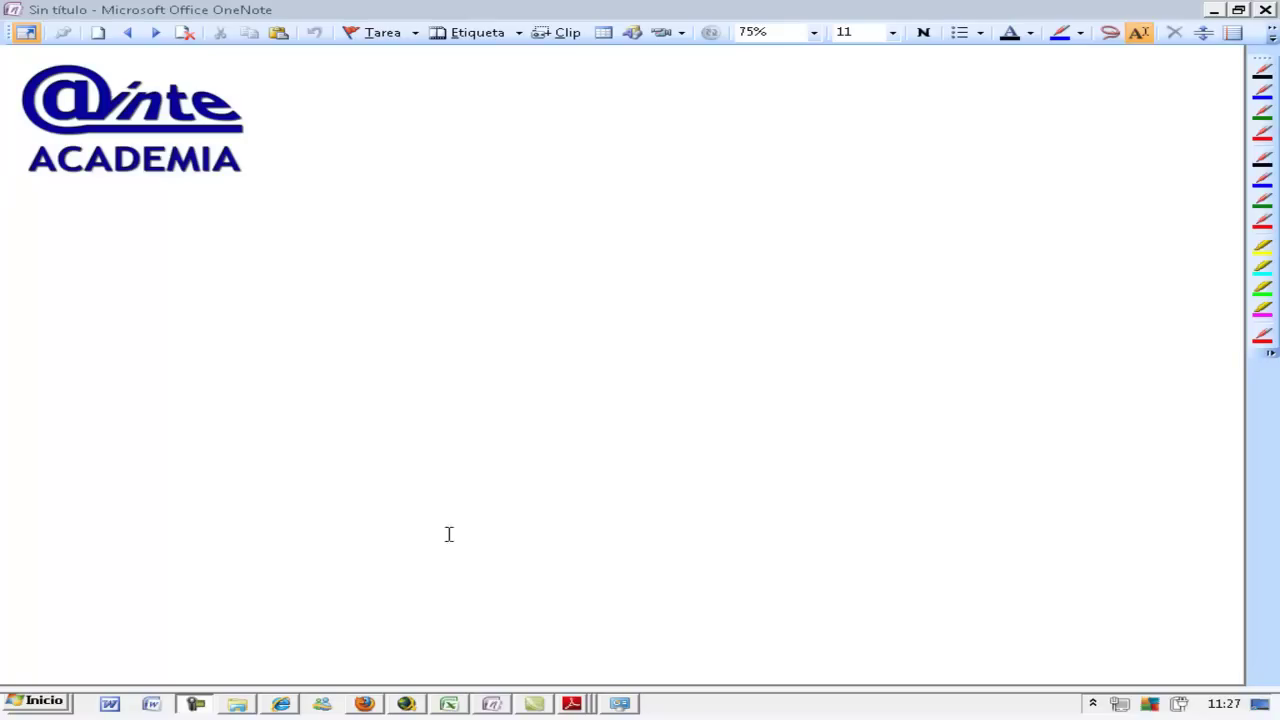
Step: Launch Microsoft Office PowerPoint 2007 from the Start menu's Microsoft Office program folder
click(62, 700)
click(100, 637)
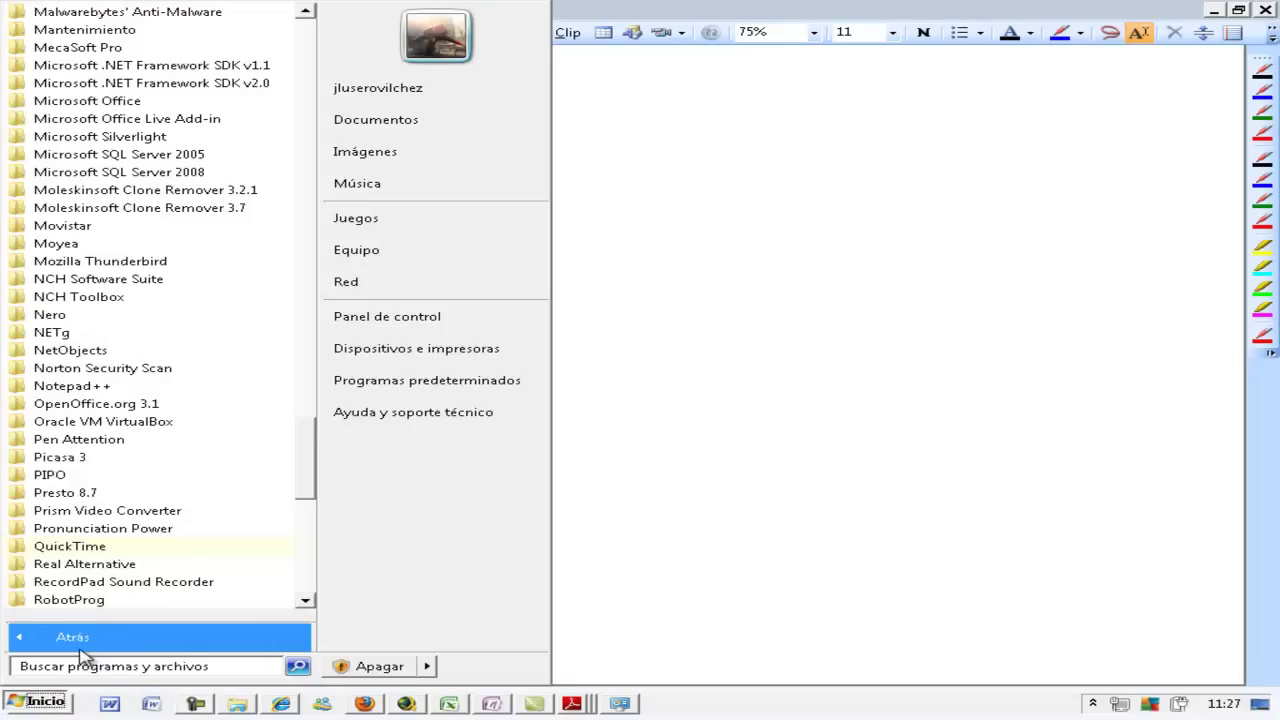
scroll(143, 222, up, 3)
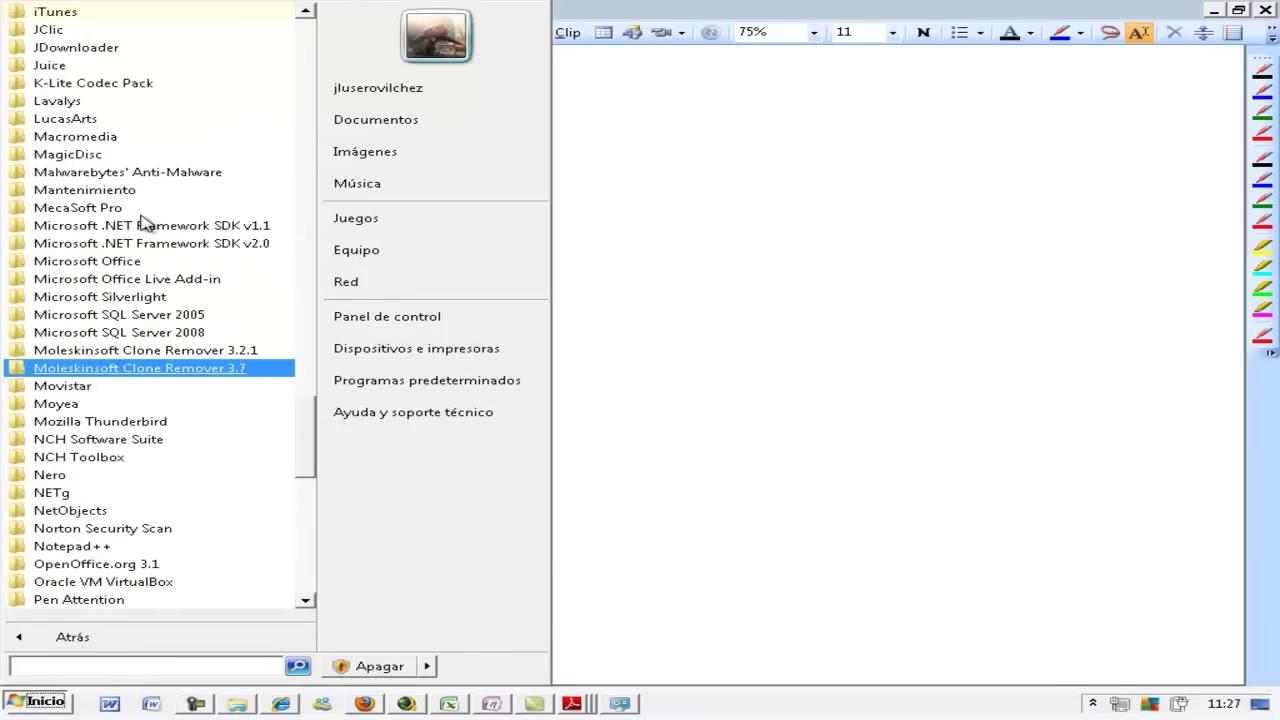
click(140, 261)
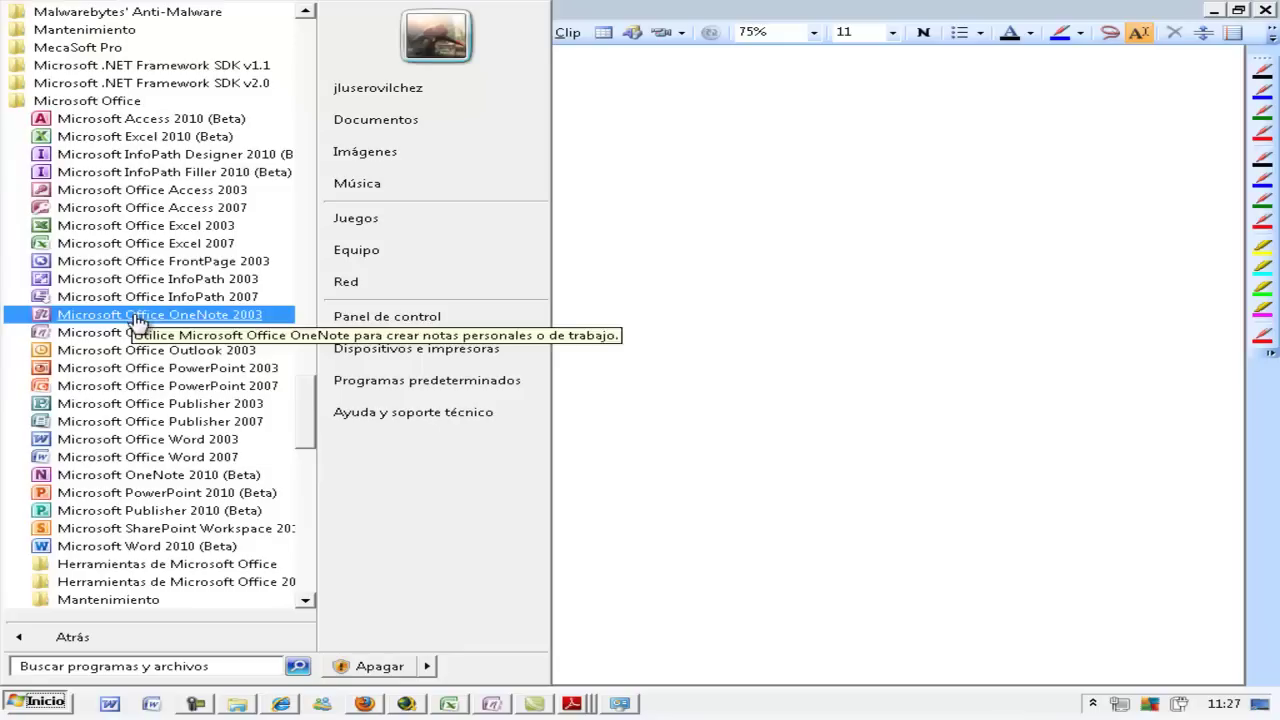
click(189, 393)
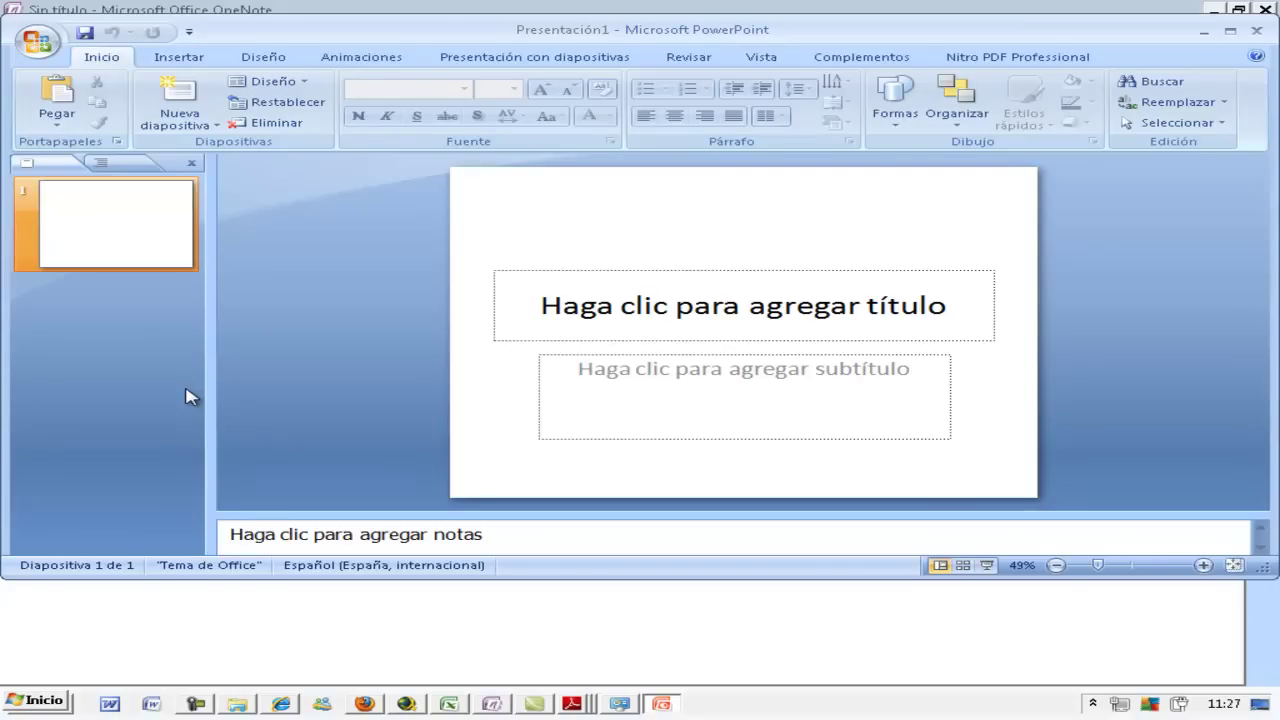
Step: Maximize the PowerPoint window and bring up the SmartArt chooser from the Insertar tab
click(1230, 32)
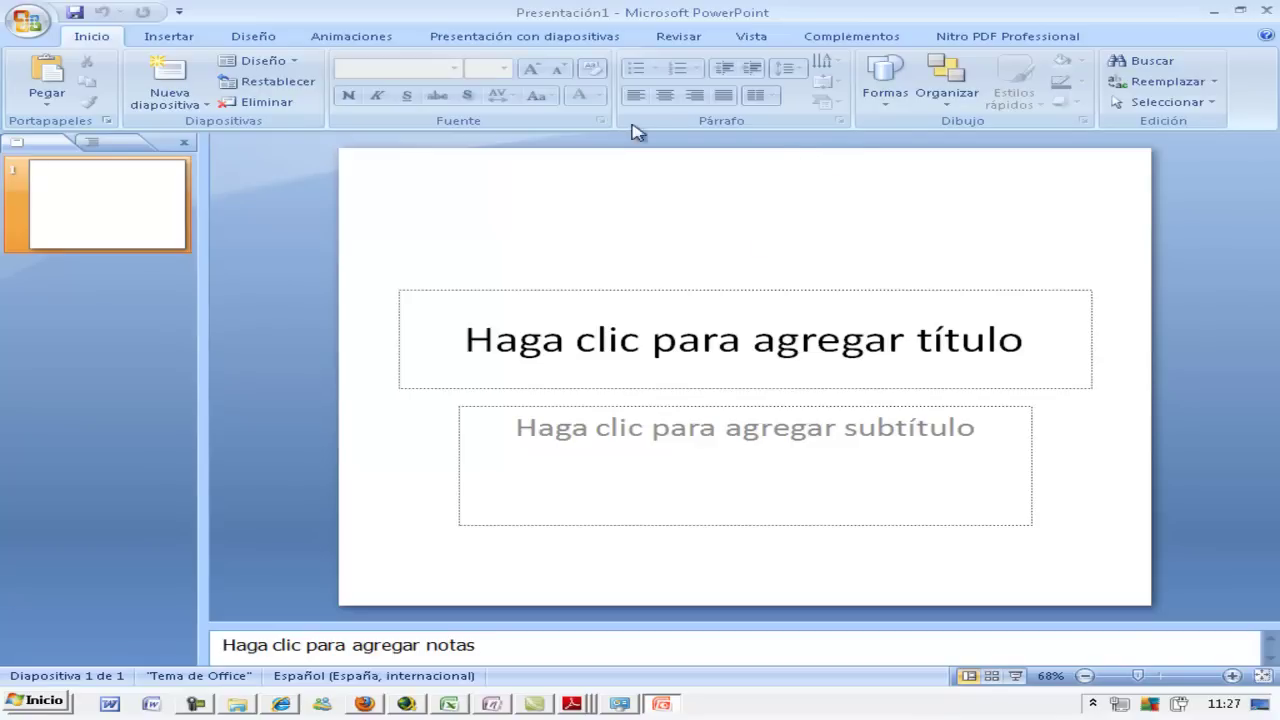
click(176, 42)
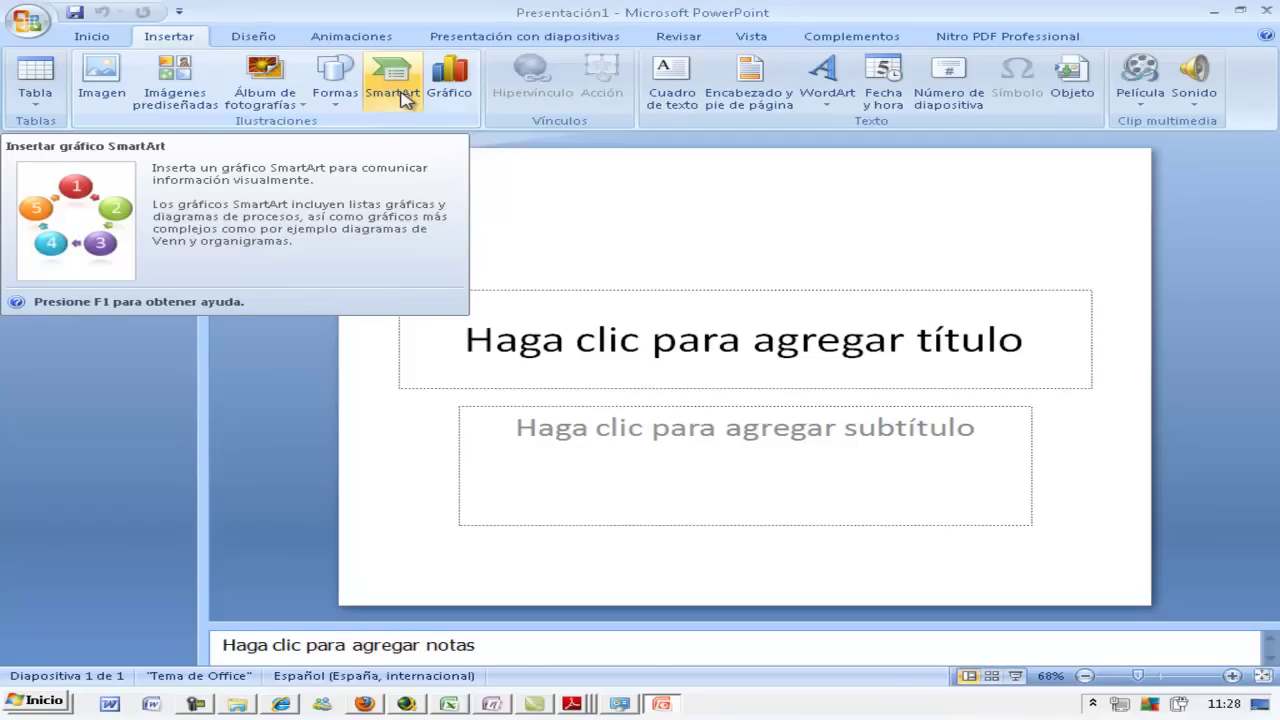
click(401, 94)
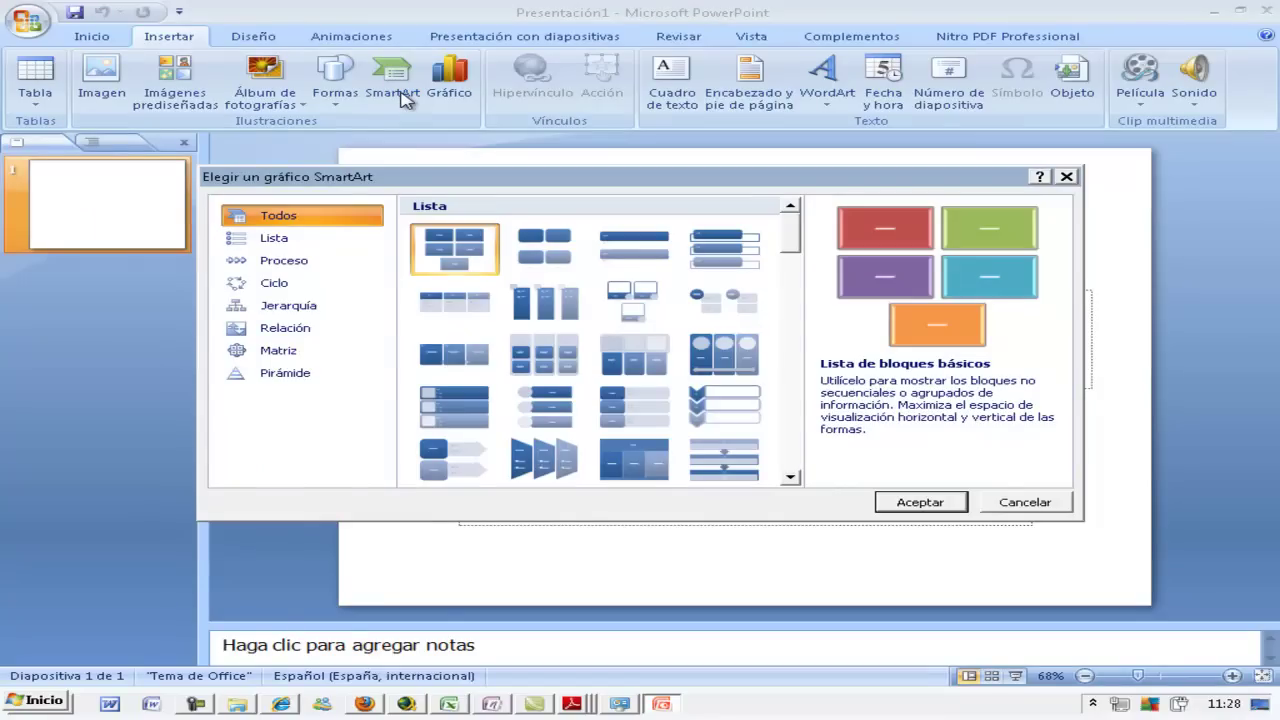
Step: Browse the SmartArt categories: Lista, Proceso, Ciclo, Jerarquía, Relación, Matriz and Pirámide
click(278, 236)
click(270, 258)
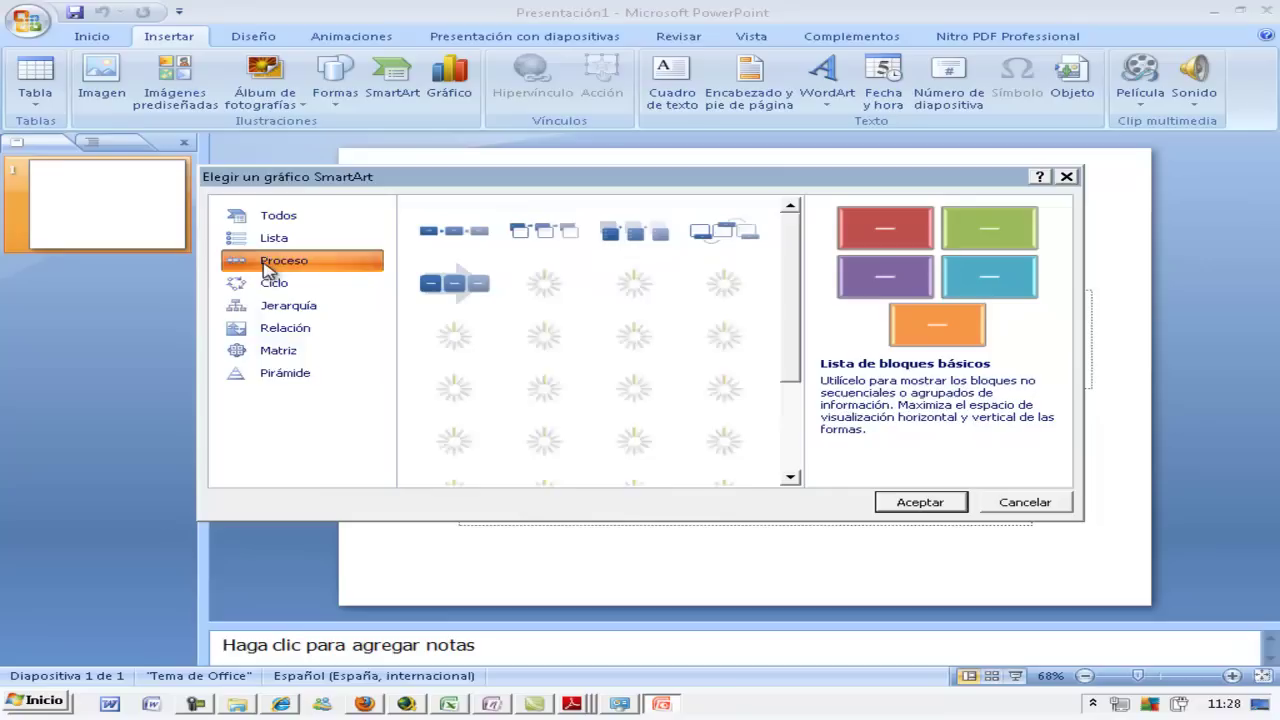
click(271, 284)
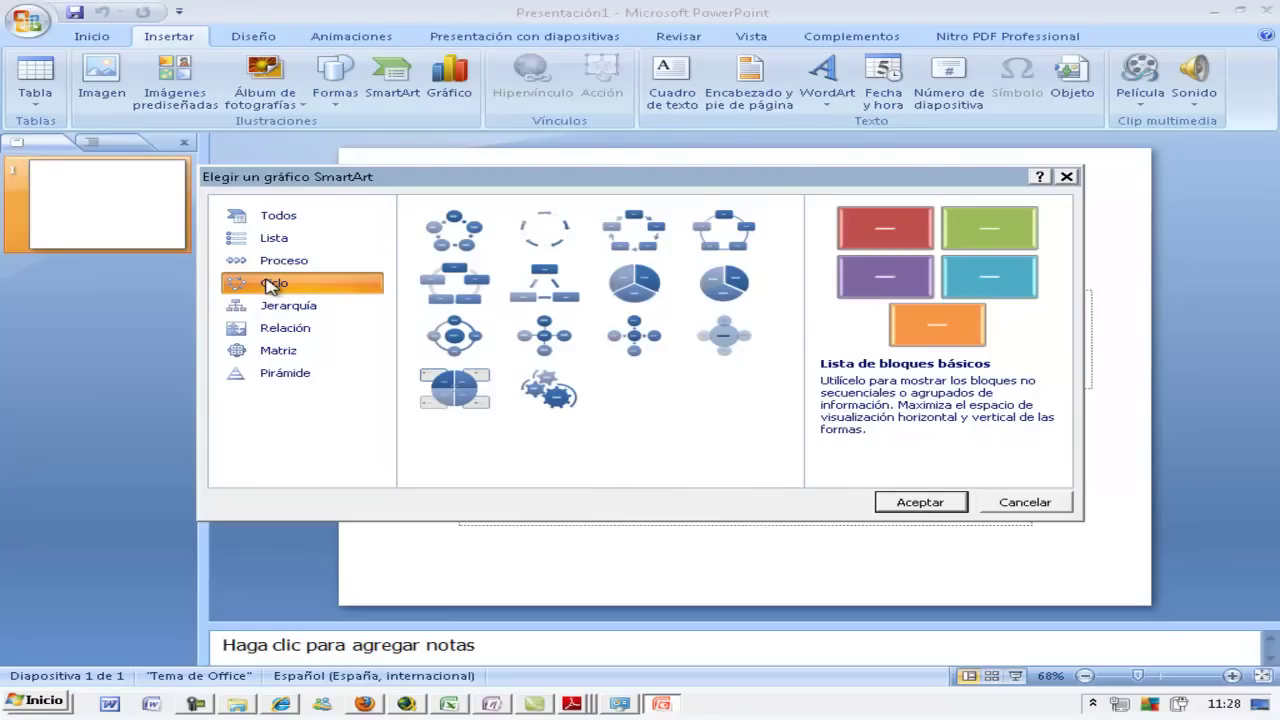
click(275, 305)
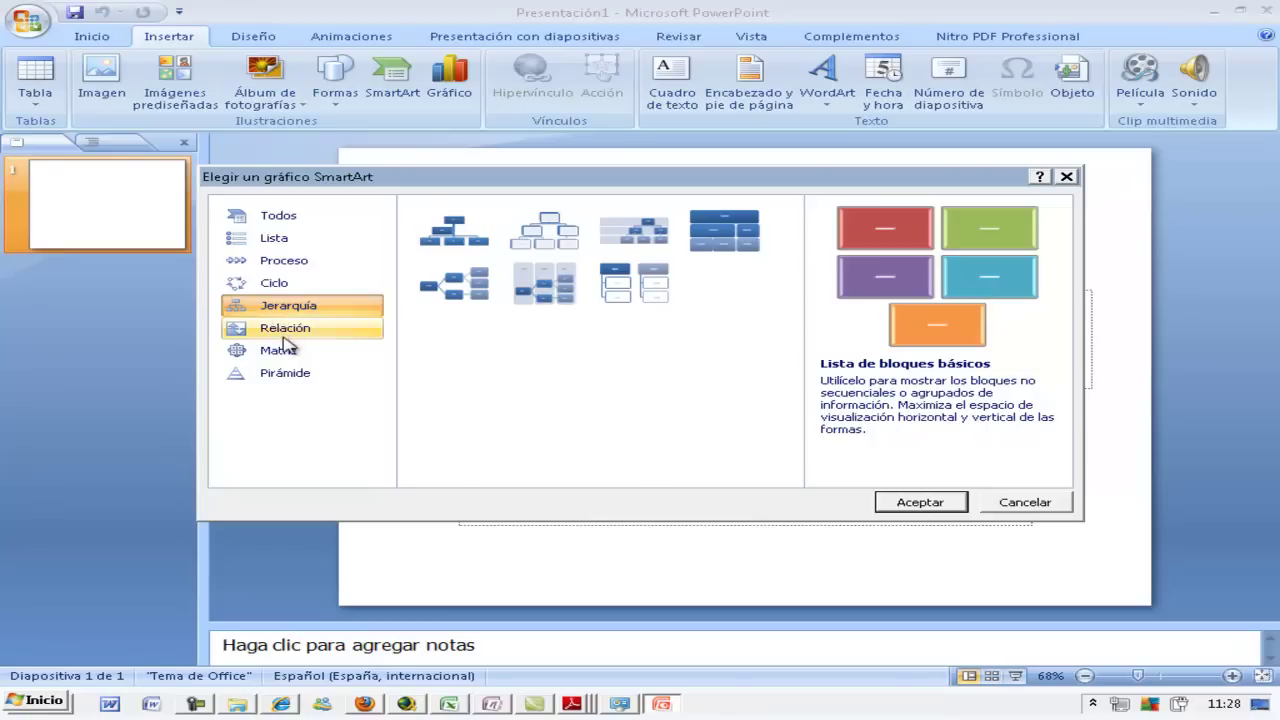
click(283, 335)
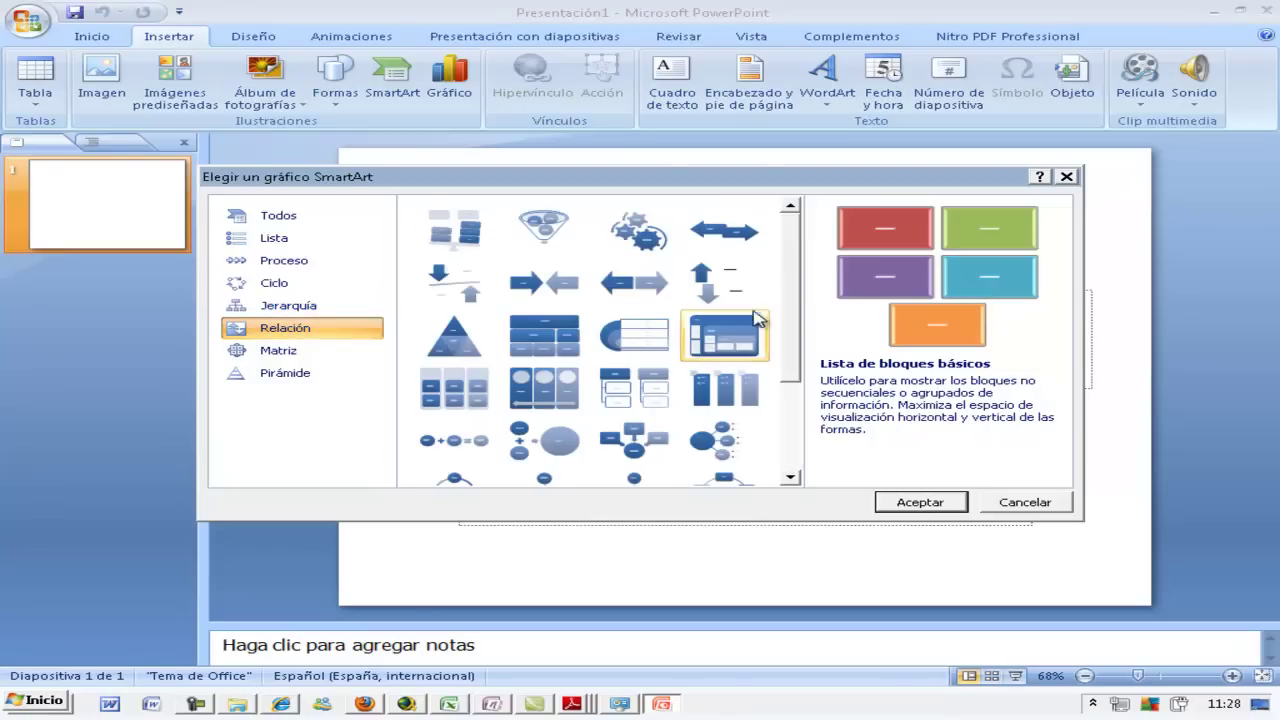
scroll(793, 326, down, 1)
drag(793, 326, 783, 394)
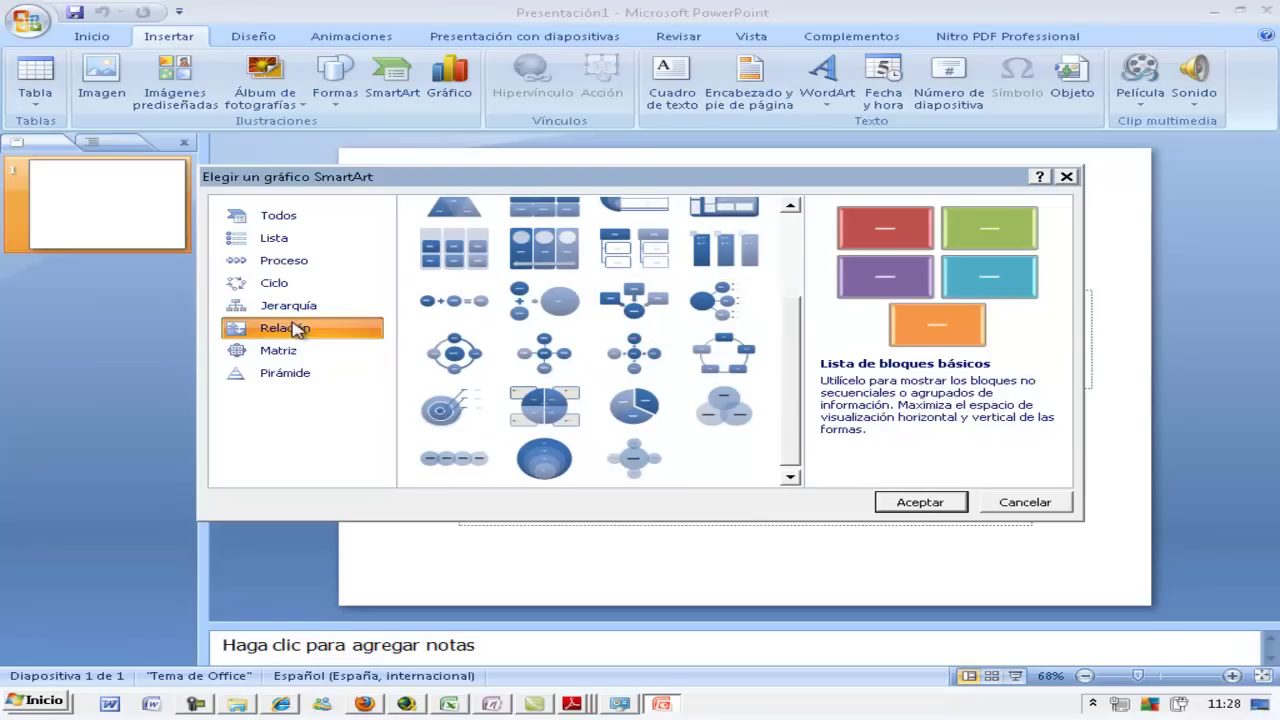
click(289, 353)
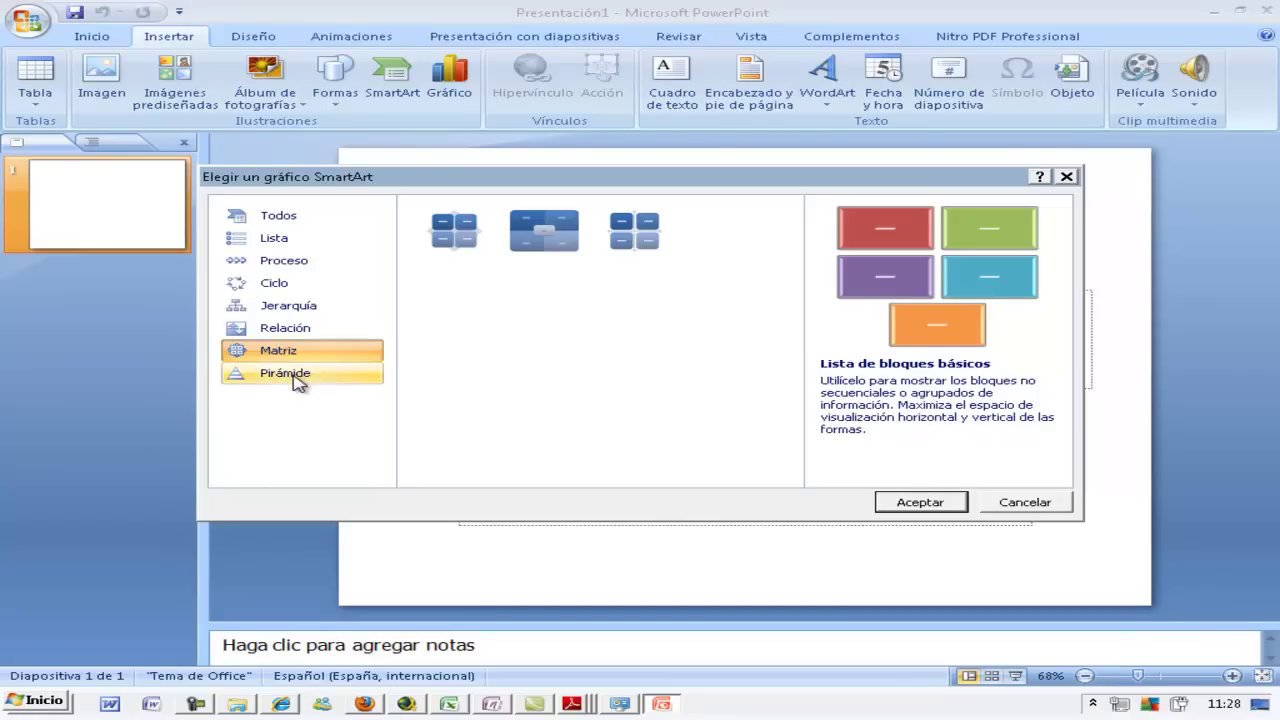
click(292, 375)
Step: Insert the Radial básico layout from the Relación category onto the slide
click(283, 330)
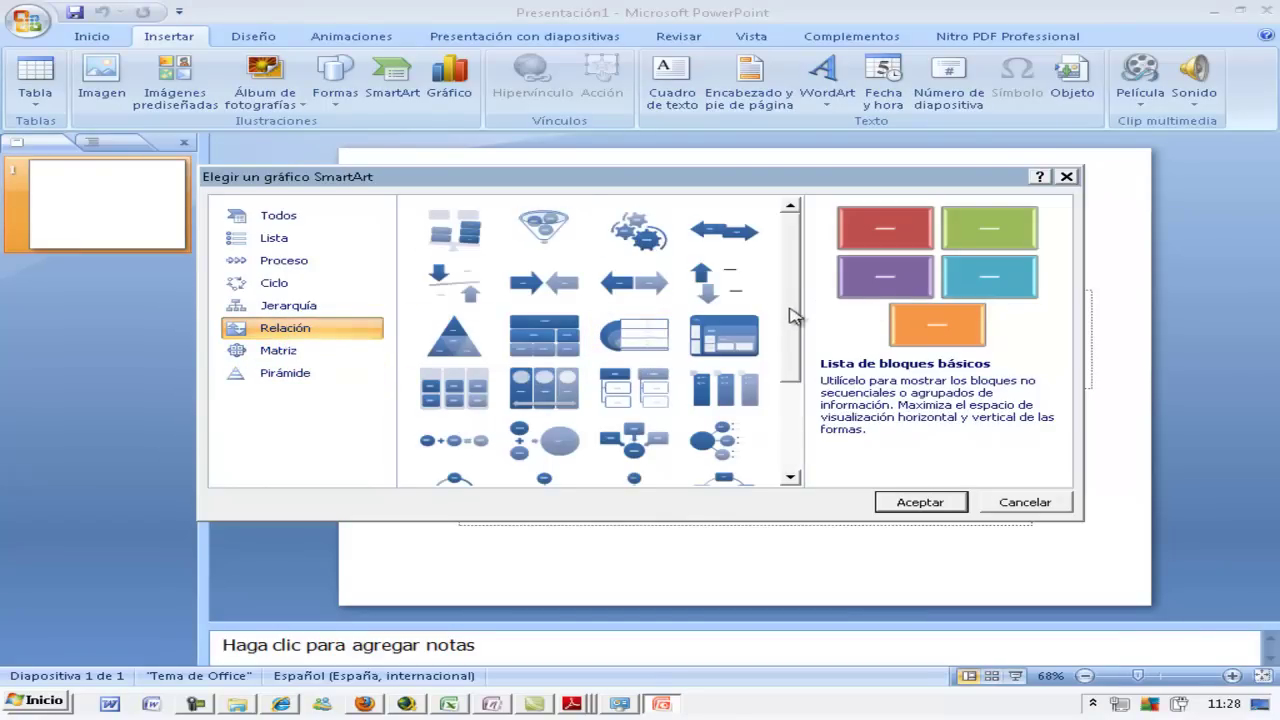
drag(791, 317, 791, 400)
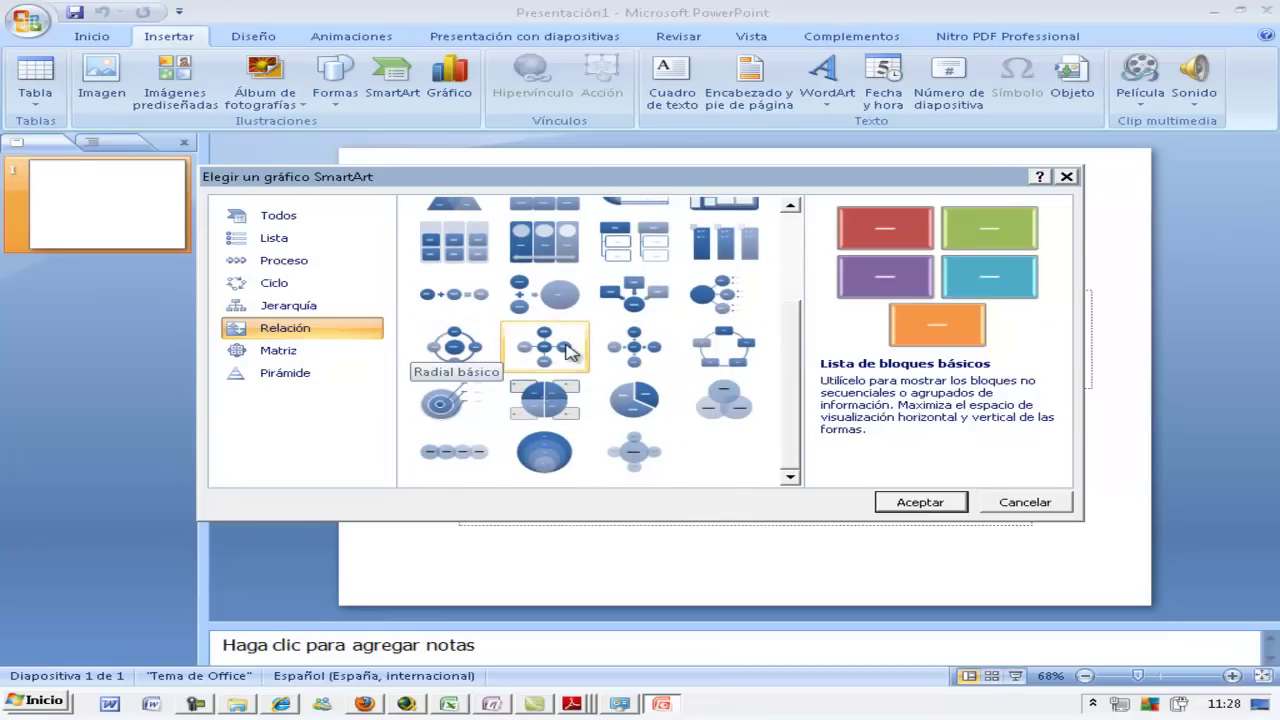
click(566, 343)
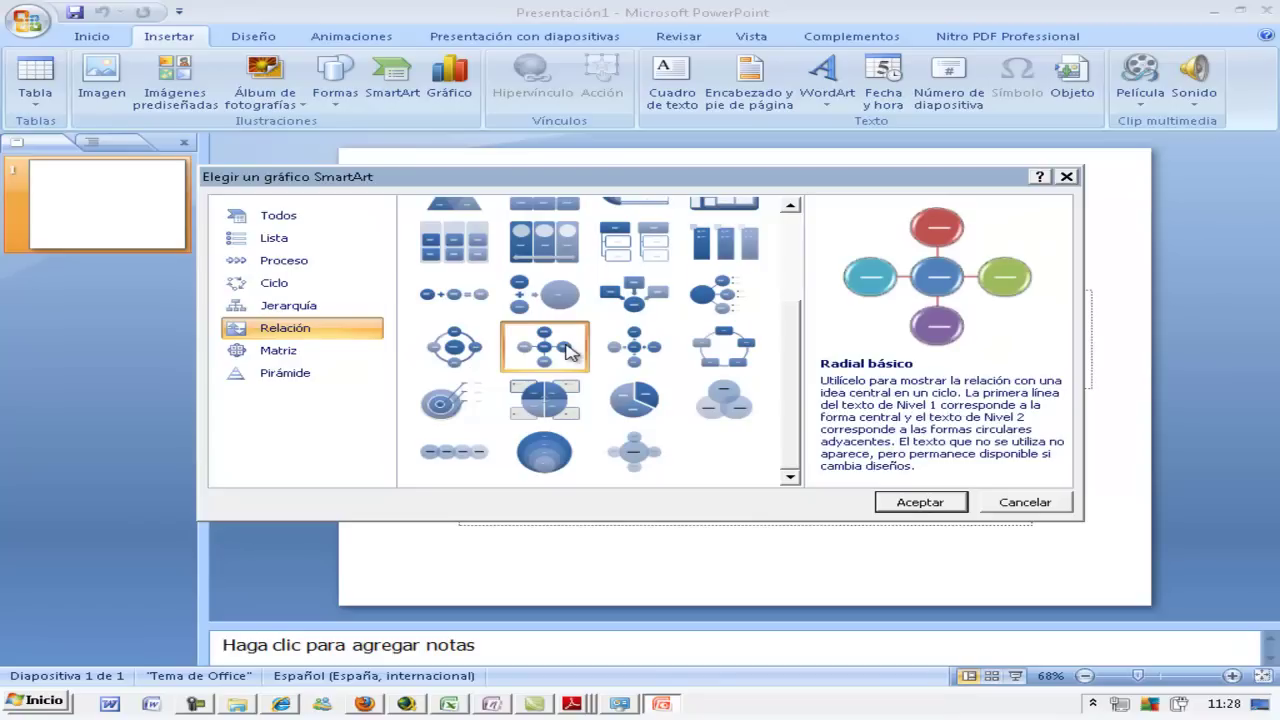
click(897, 502)
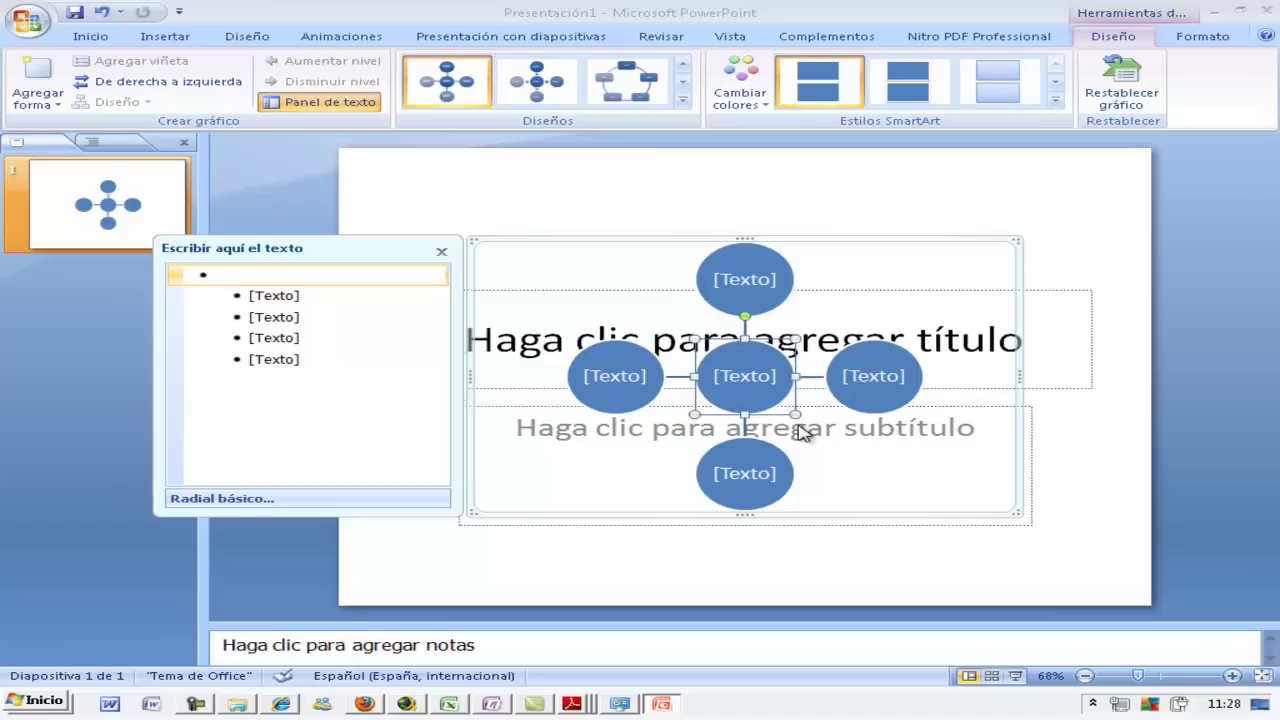
Step: Label the centre TIPOS DE PALABRAS and outer circles SUSTANTIVO, ADJETIVO, DETERMINANTE, VERBO
click(758, 380)
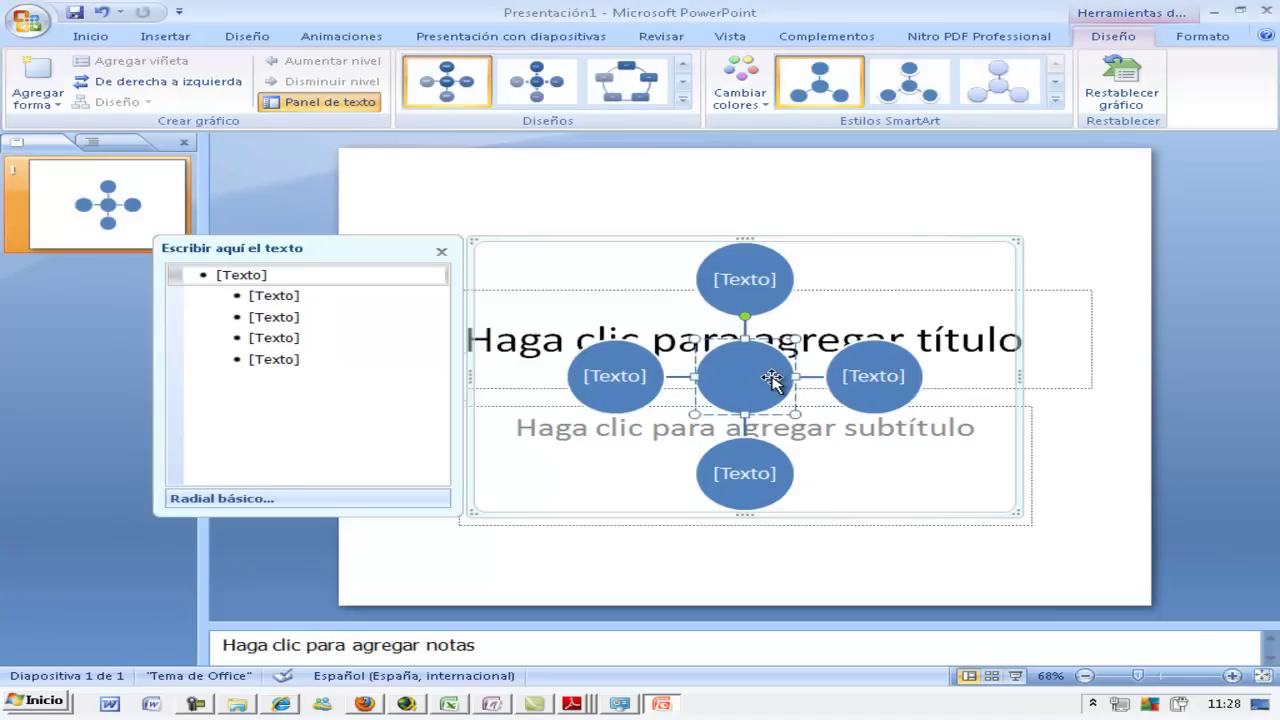
text(TIPOS DE PALABRAS)
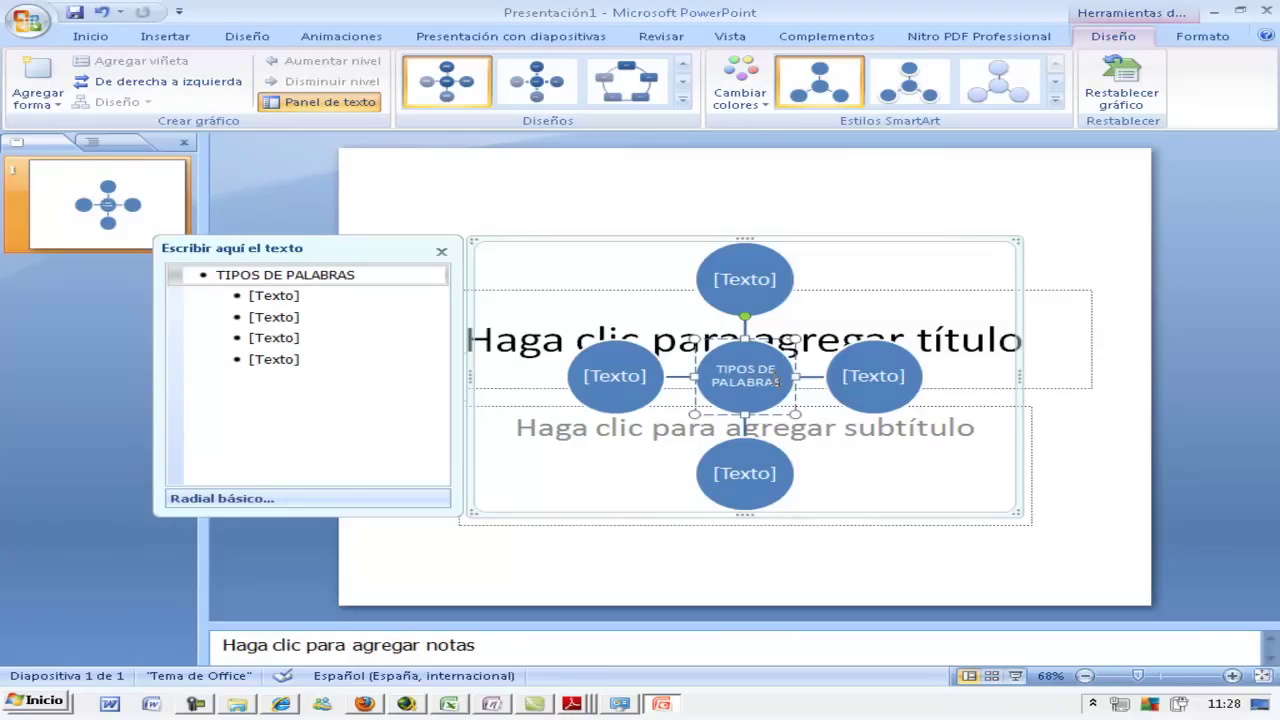
click(755, 283)
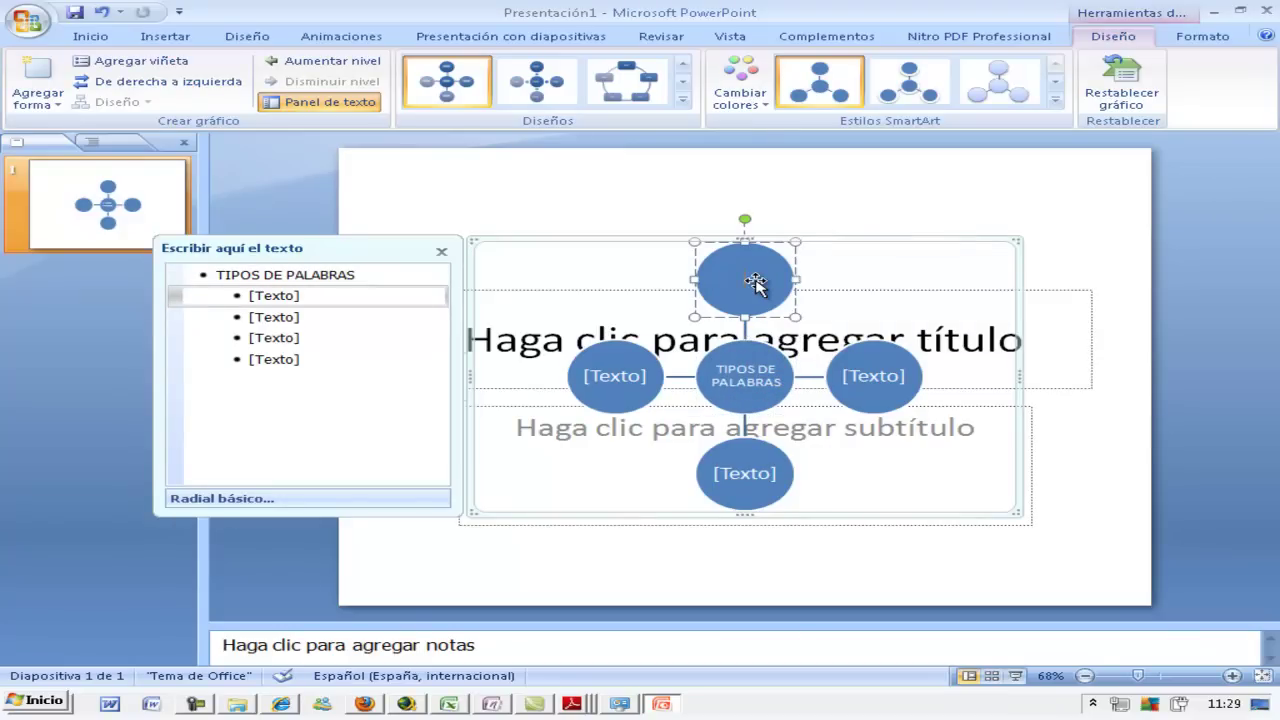
text(SUSTANTIVO)
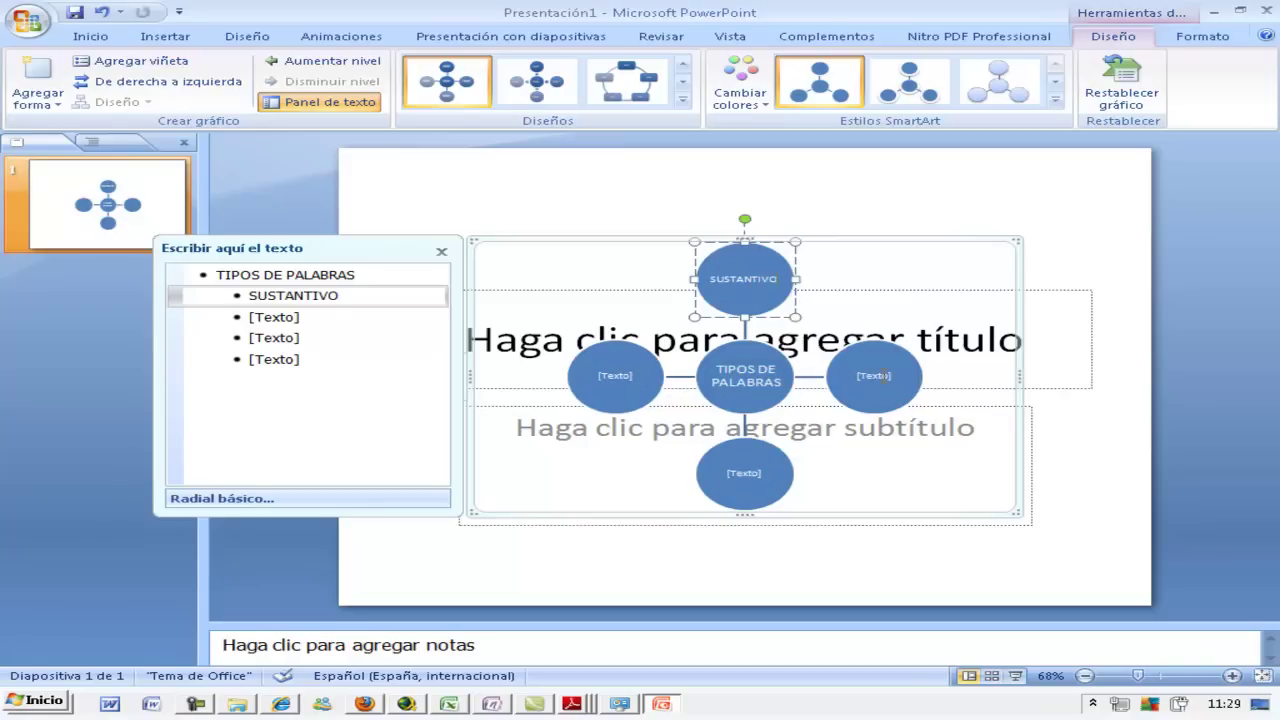
click(880, 380)
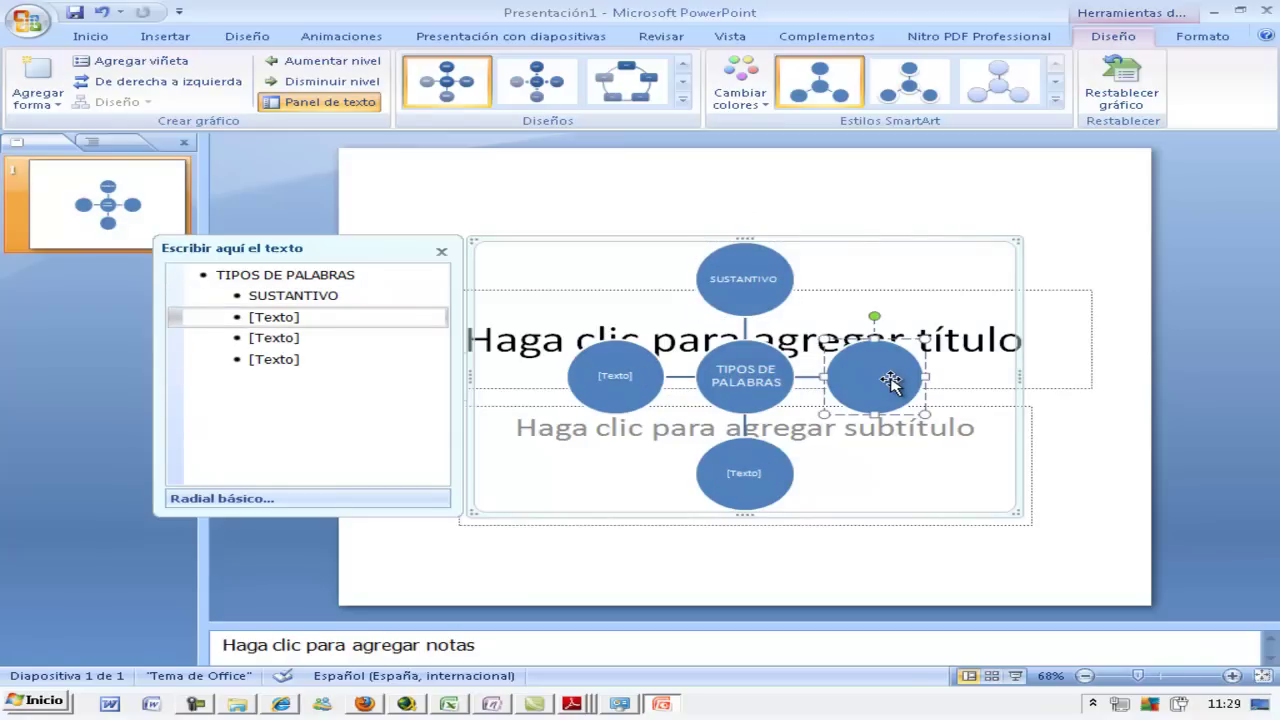
text(ADJETIVO)
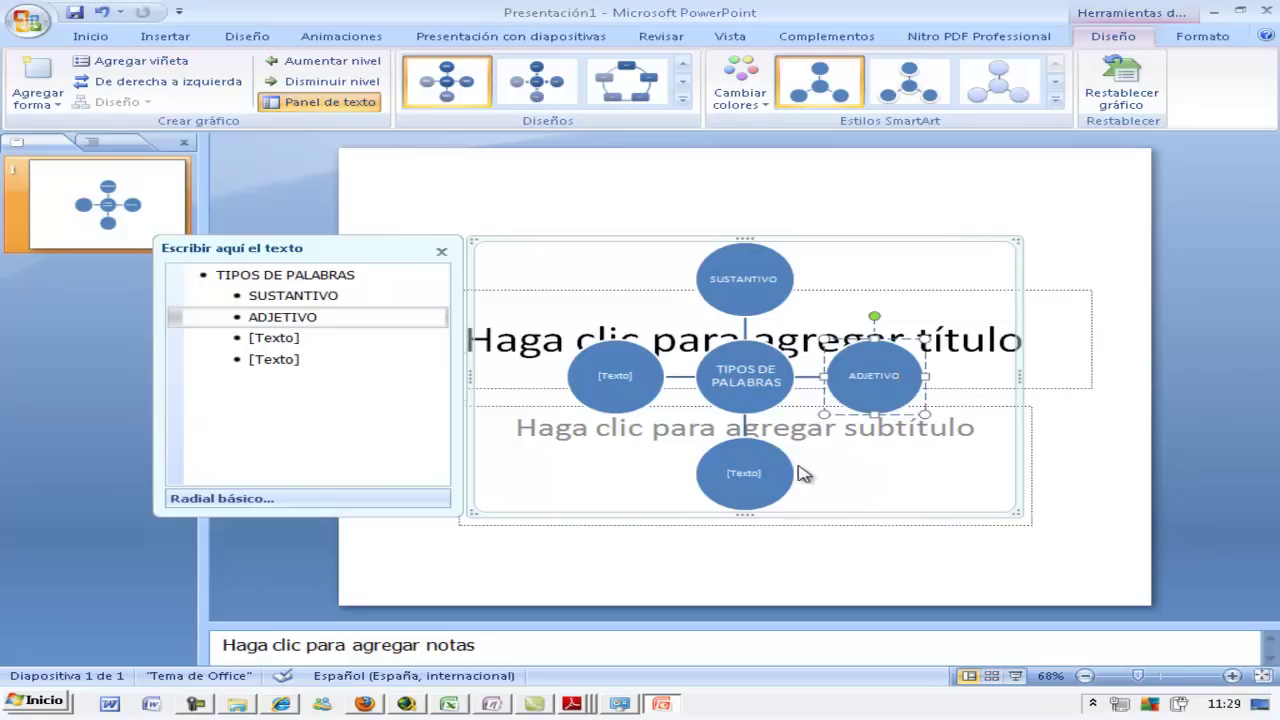
click(745, 476)
text(DETERMINANTE)
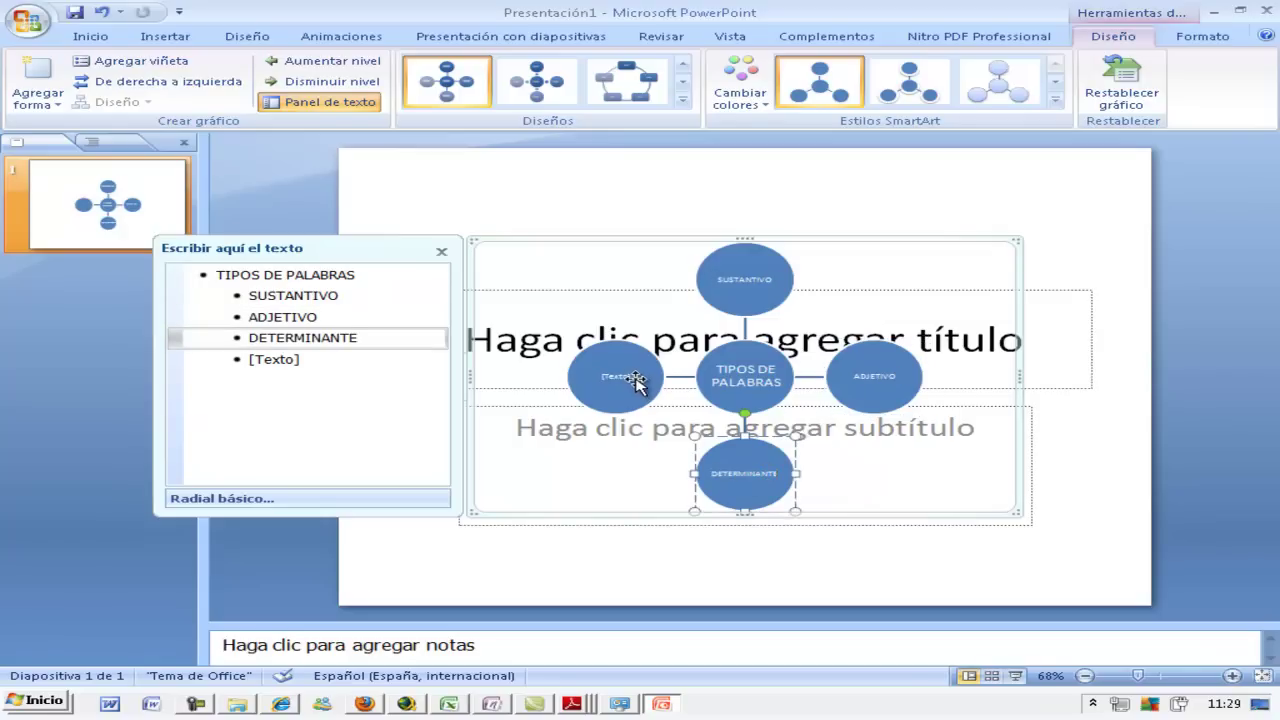
click(640, 376)
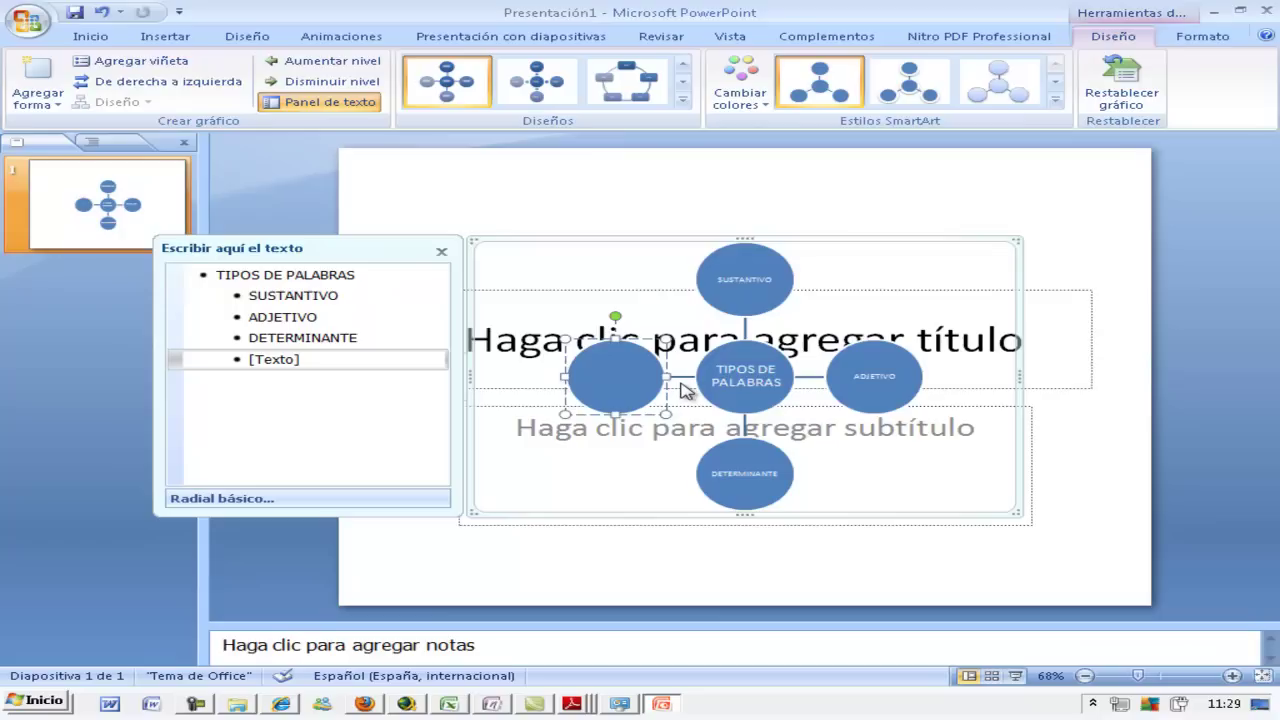
text(VERBO)
Step: Add three more circles labelled ADVERBIO, CONJUNCIÓN and PREPOSICIÓN after VERBO
drag(406, 257, 313, 262)
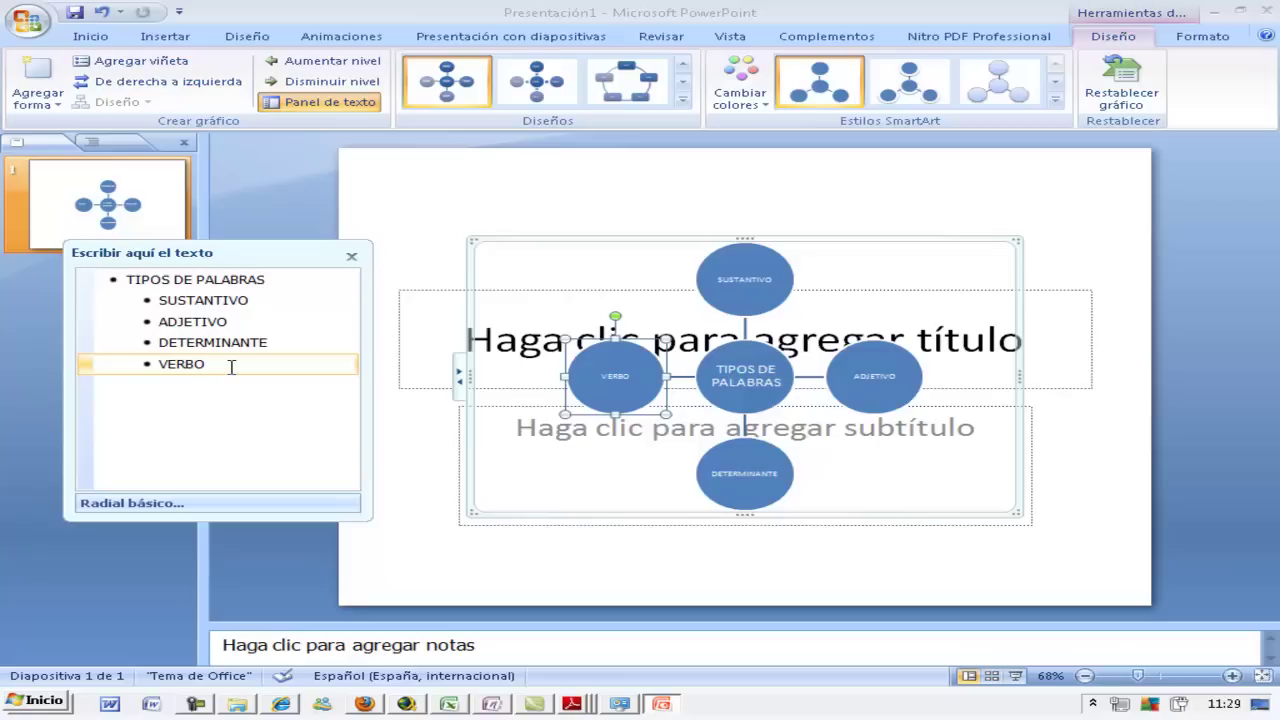
key(Return)
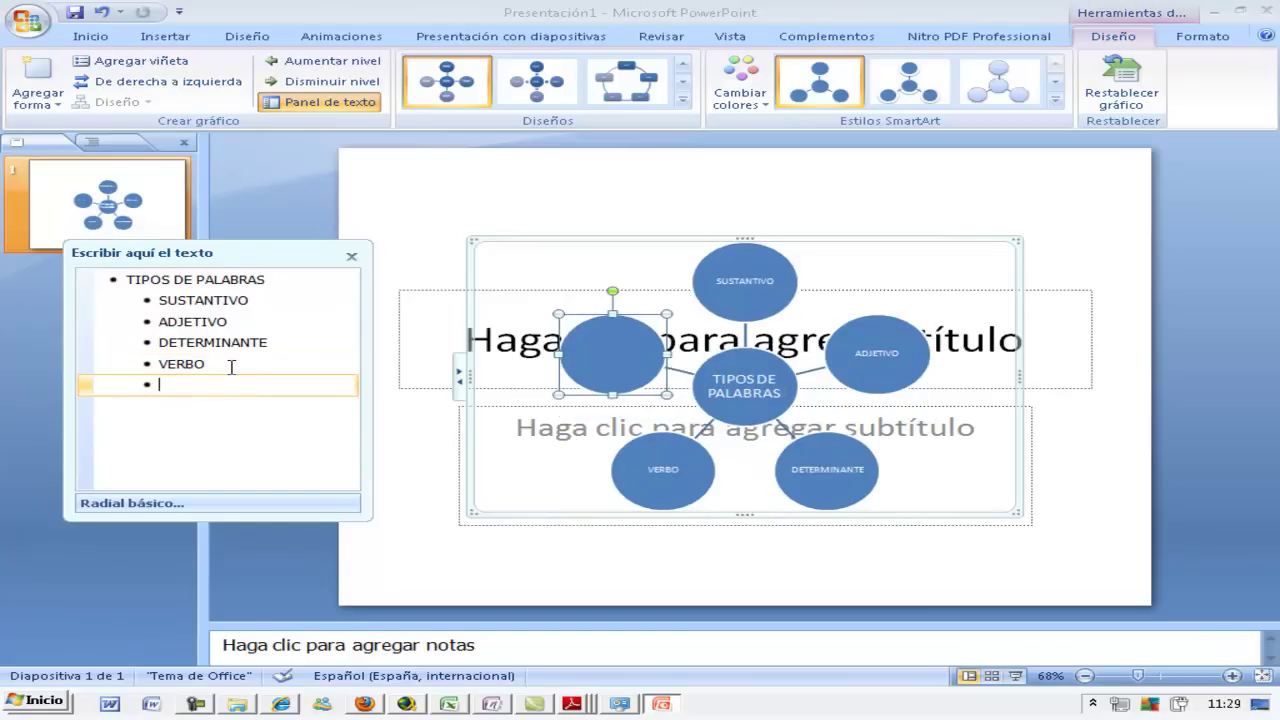
text(ADVERBIO)
key(Return)
text(CONJUNCI)
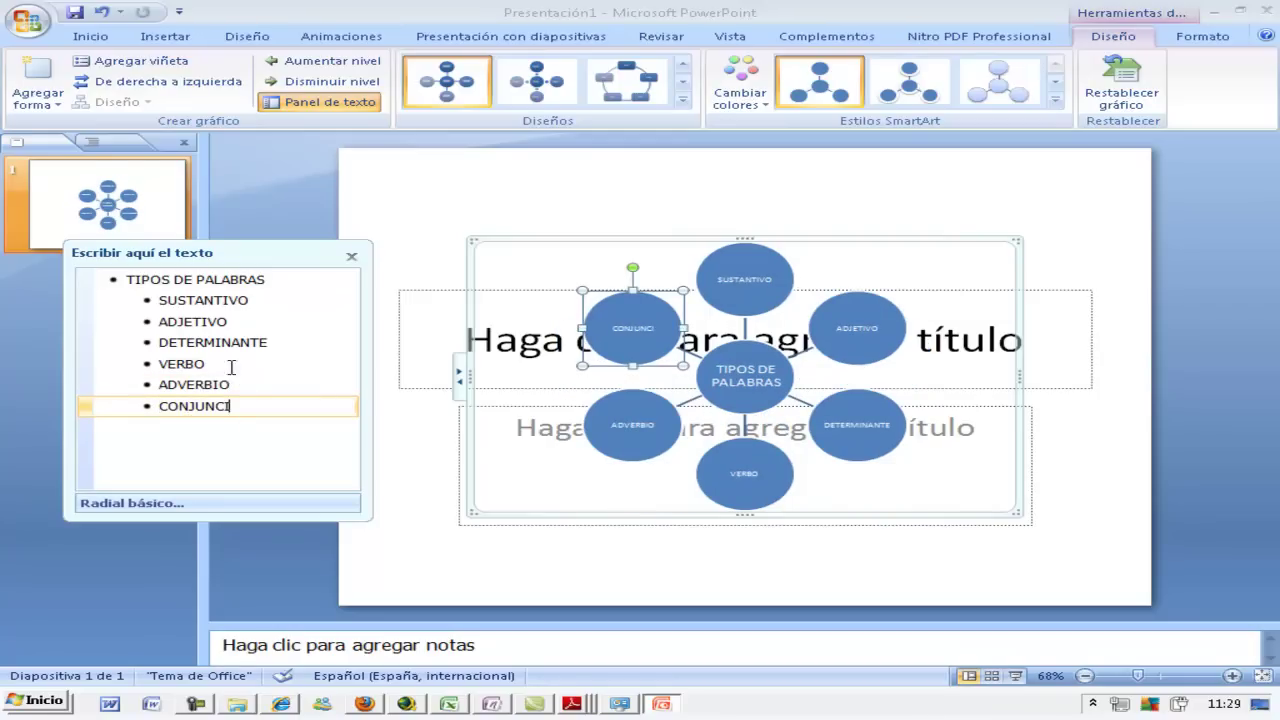
text(ÓN)
key(Return)
text(PREPOSICIÓN)
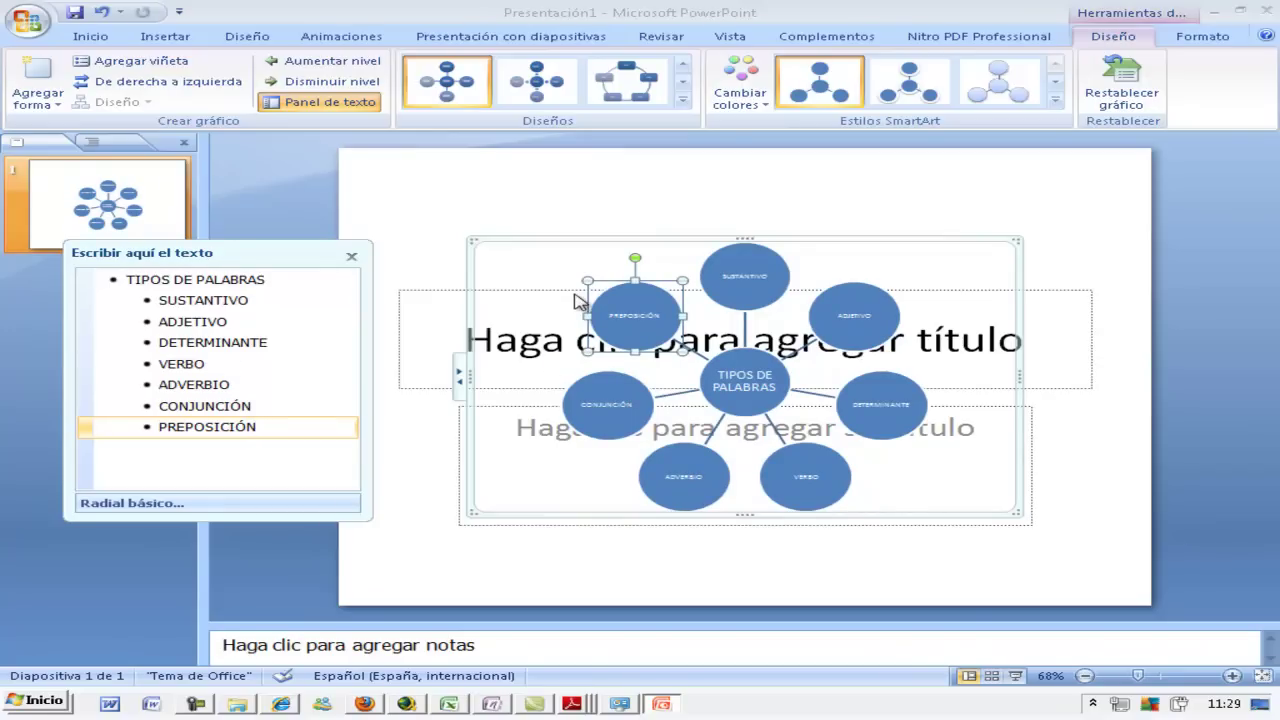
Step: Close the text pane and drag the SmartArt frame handles outward to fill the slide
click(461, 386)
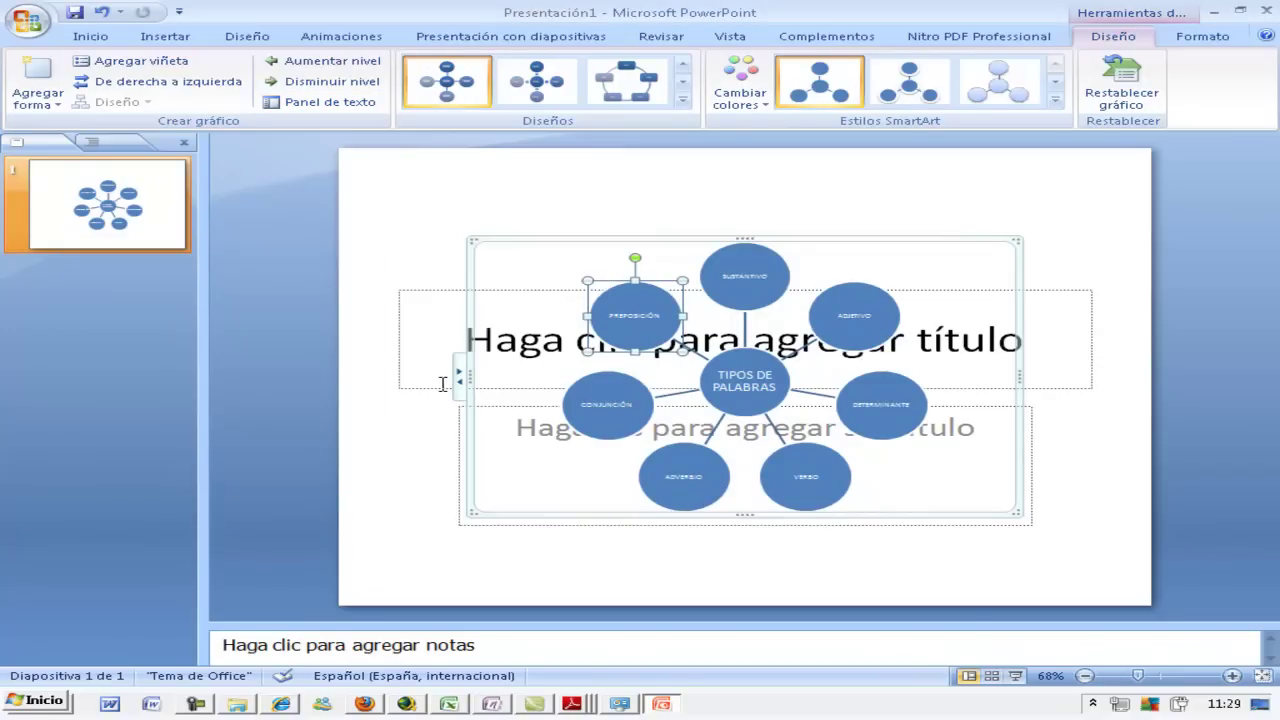
drag(471, 381, 382, 381)
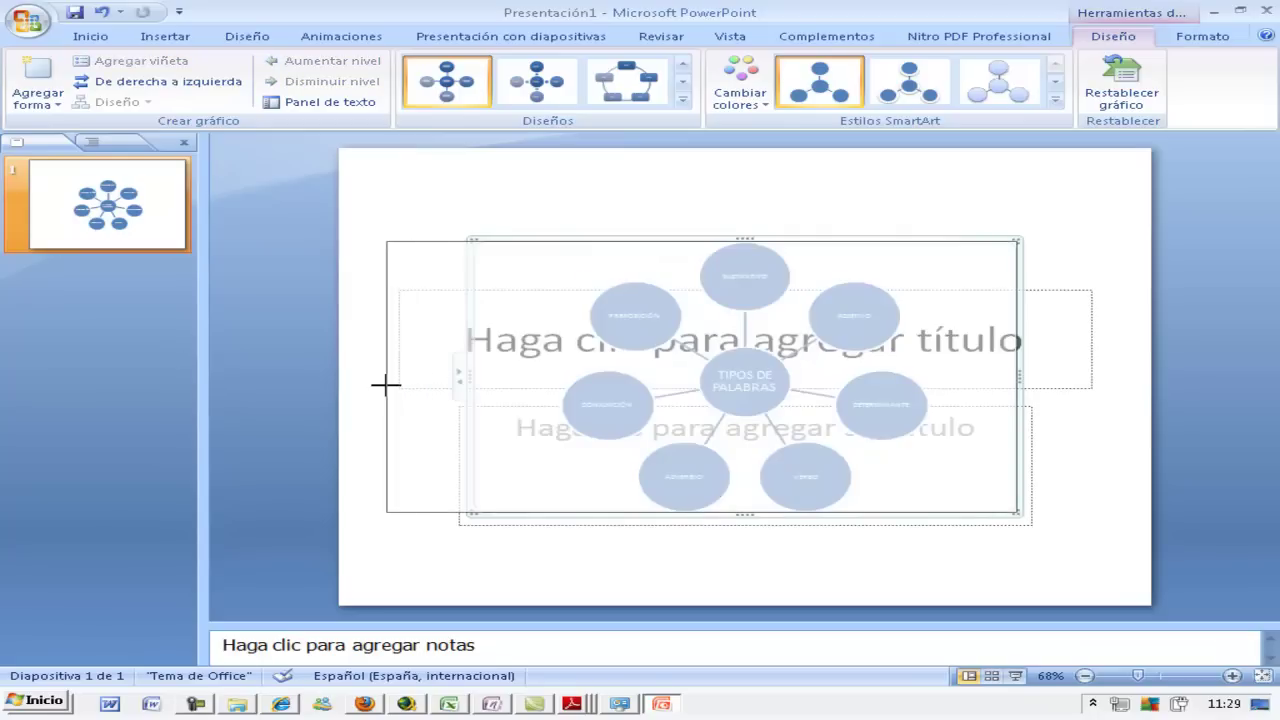
drag(1016, 518, 1106, 592)
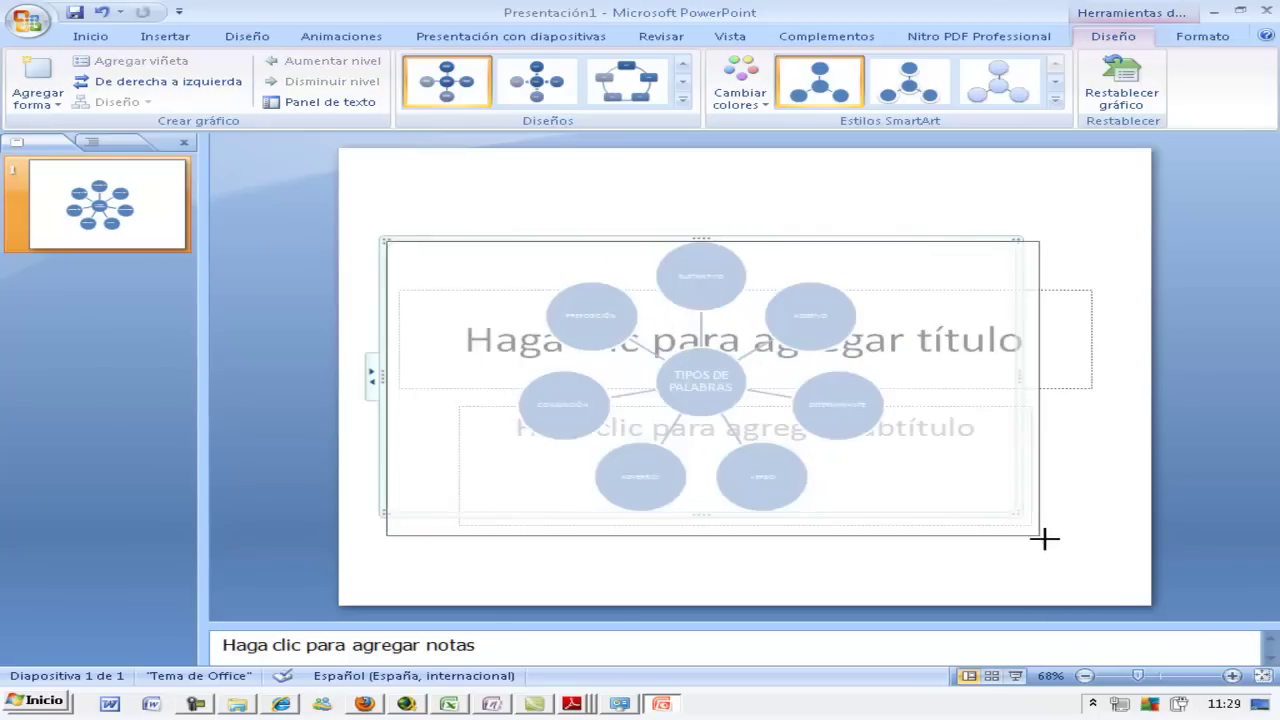
drag(1105, 240, 1131, 158)
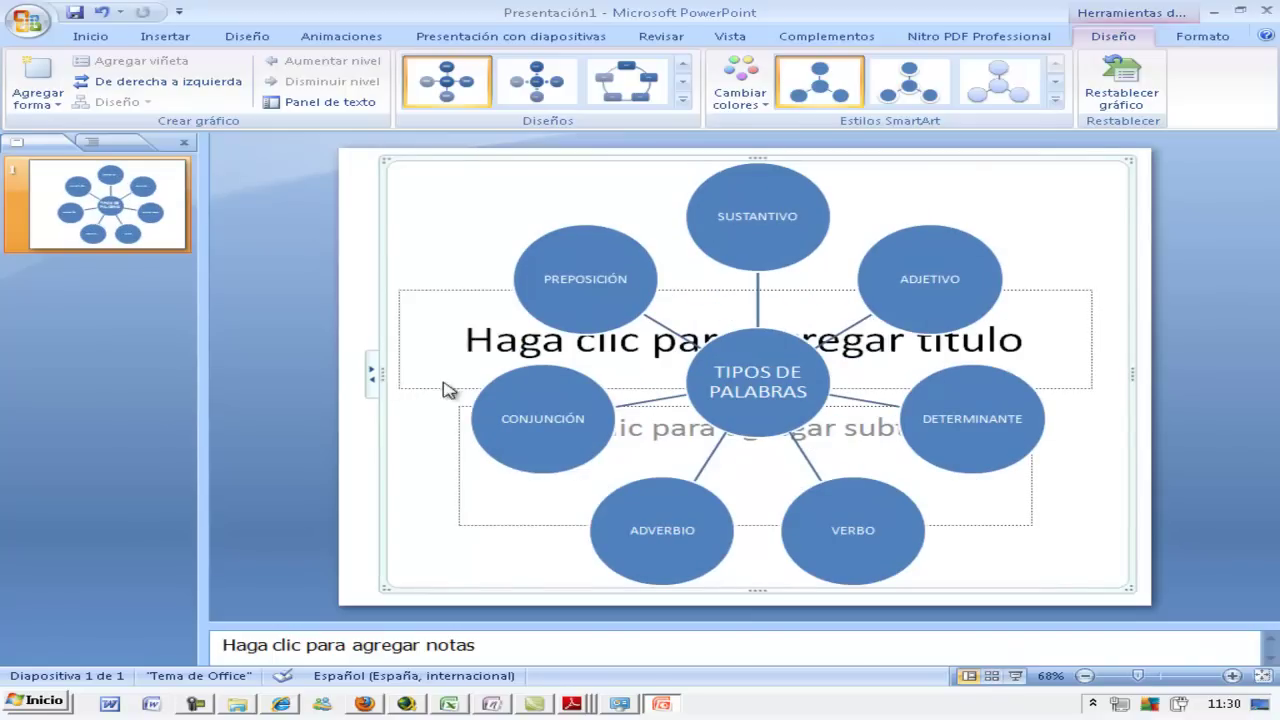
drag(370, 374, 355, 375)
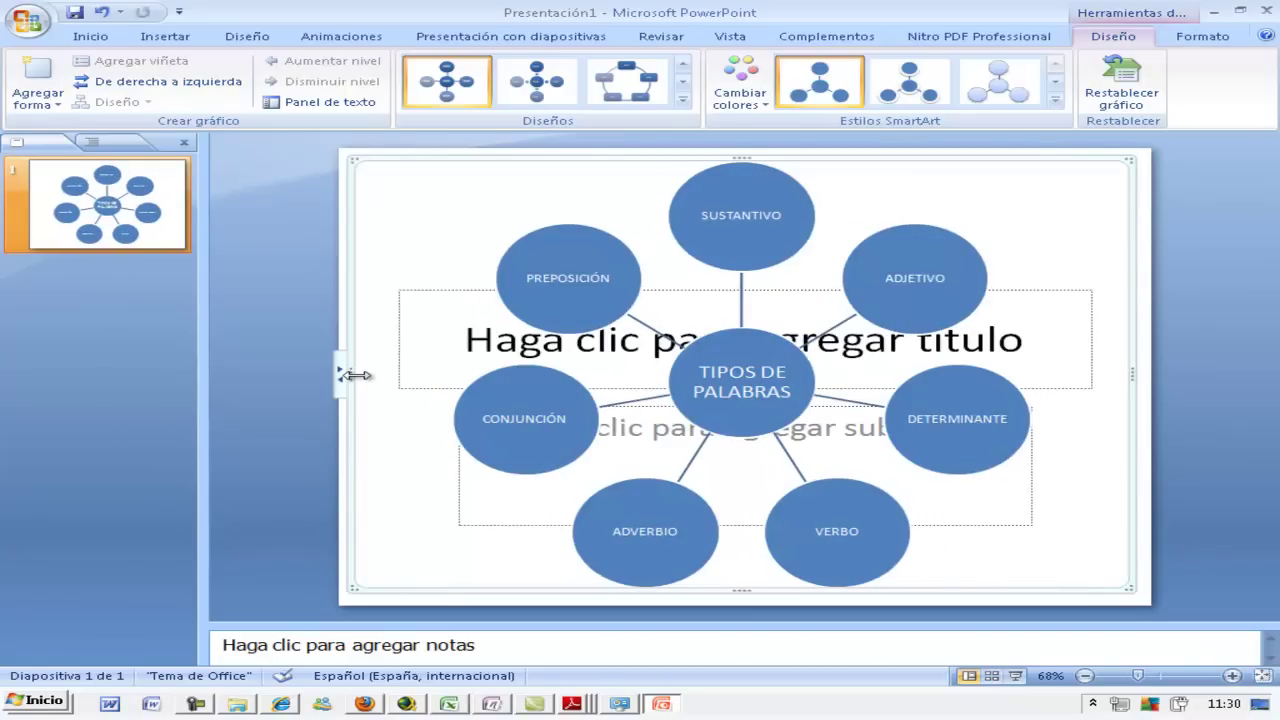
Step: Try several SmartArt styles on the diagram, including a tilted 3D perspective that is then removed
click(903, 84)
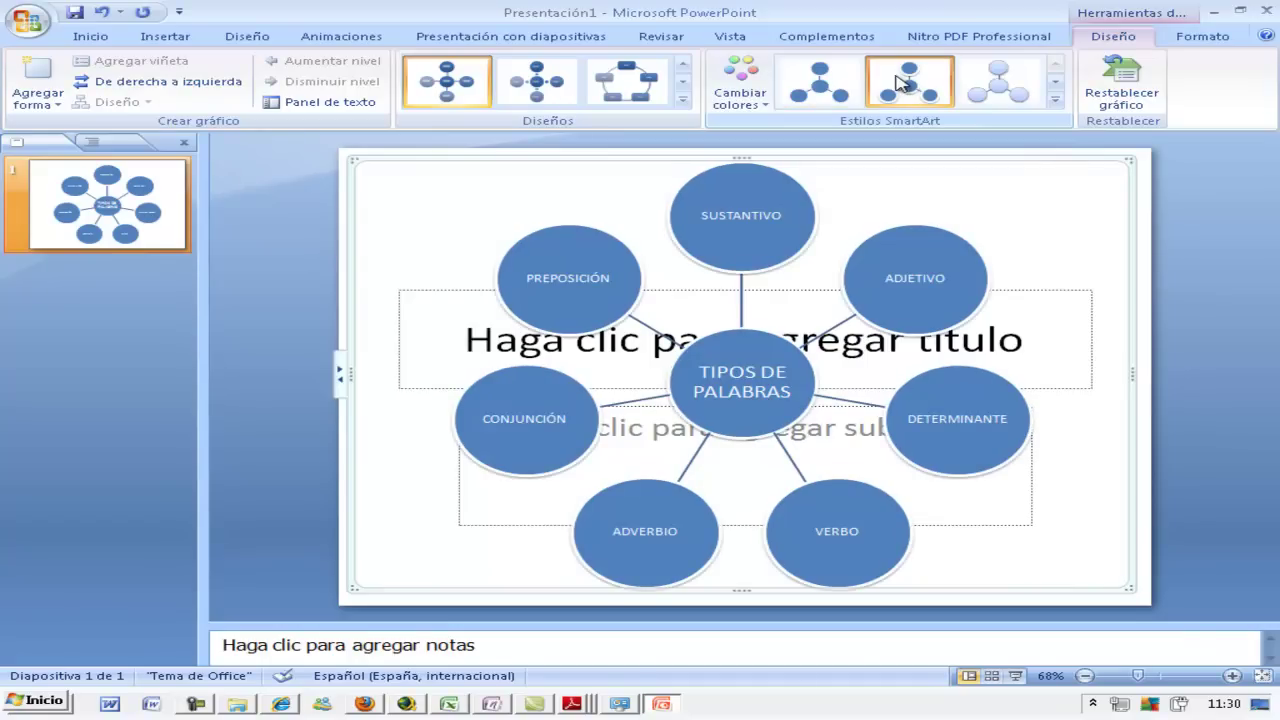
click(1000, 88)
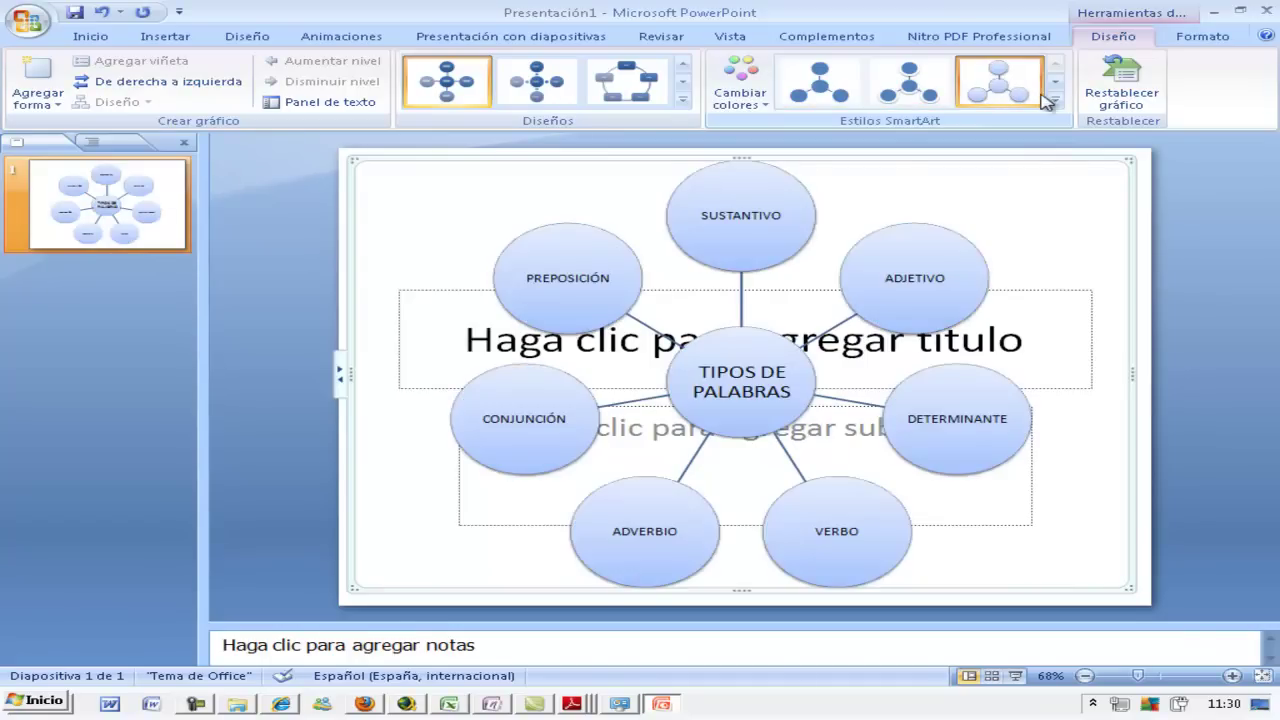
click(1055, 100)
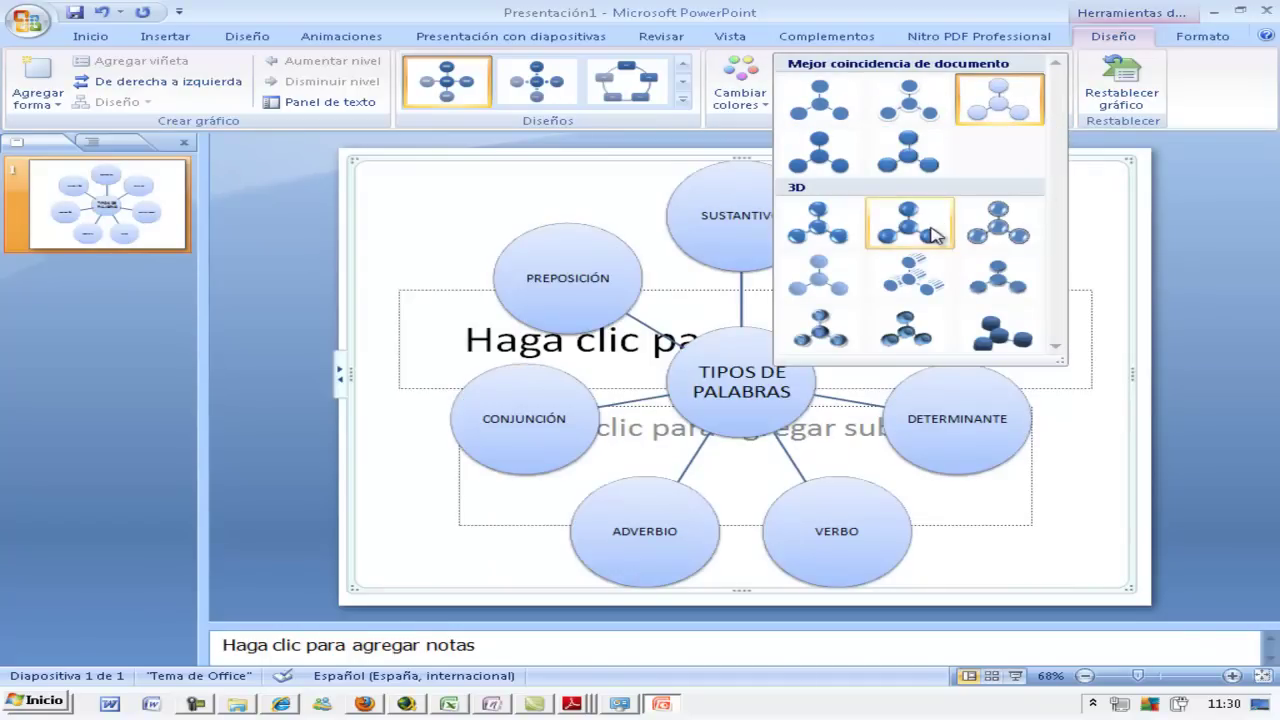
click(930, 233)
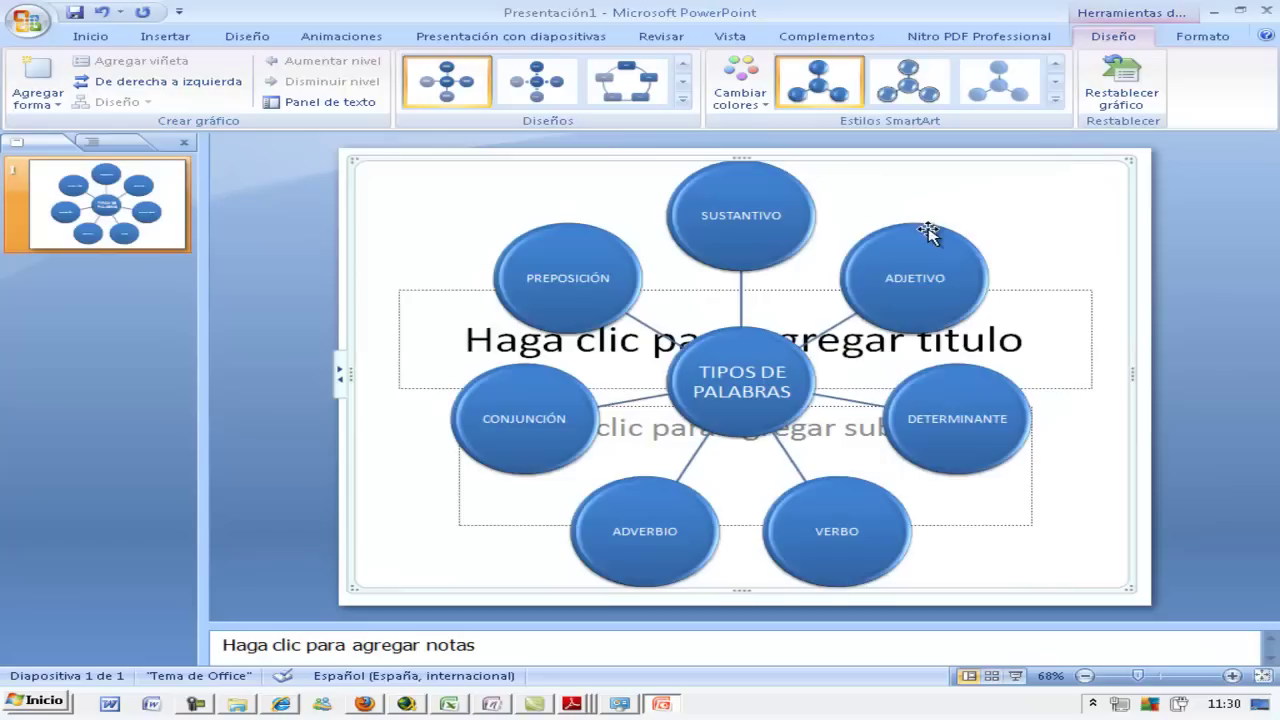
click(1055, 100)
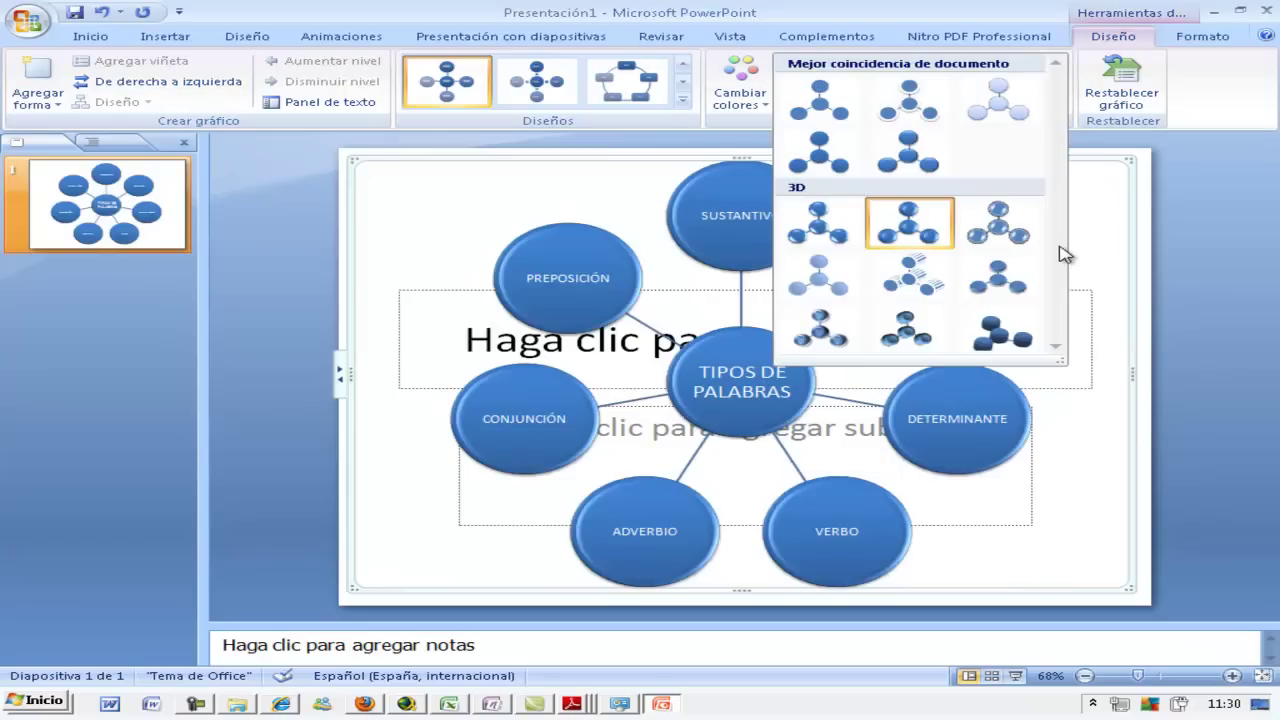
click(910, 328)
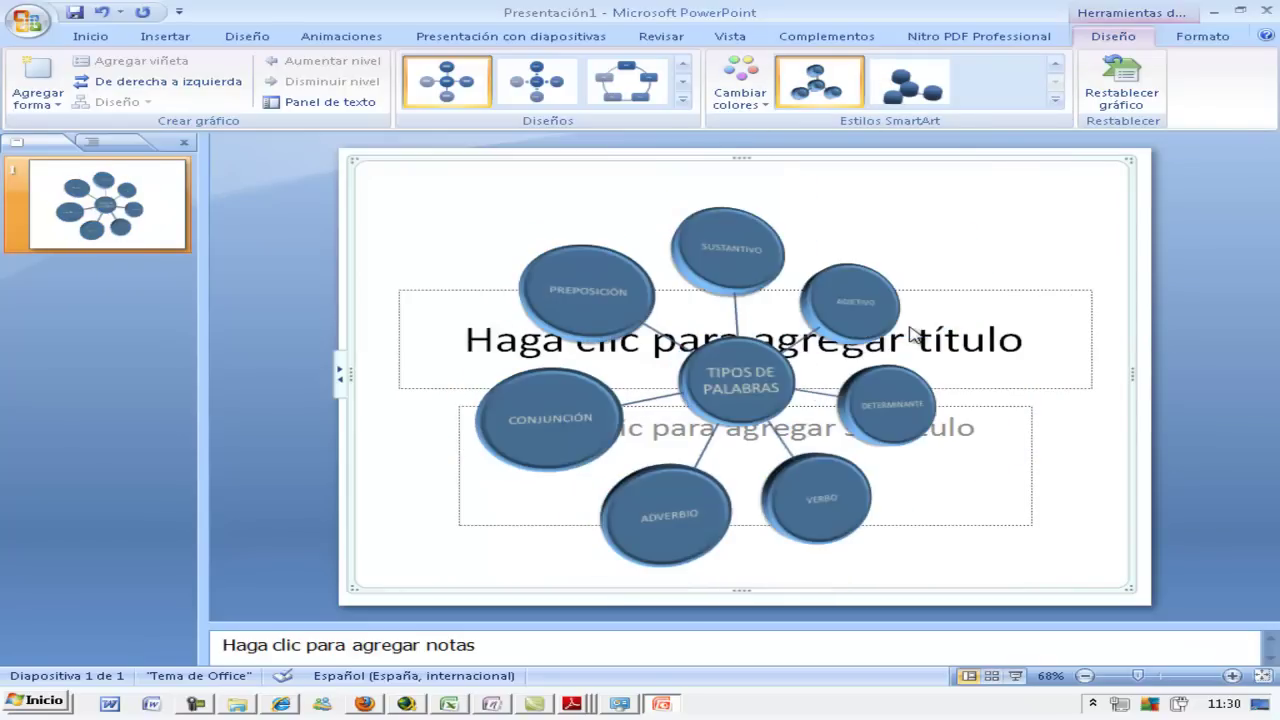
click(940, 97)
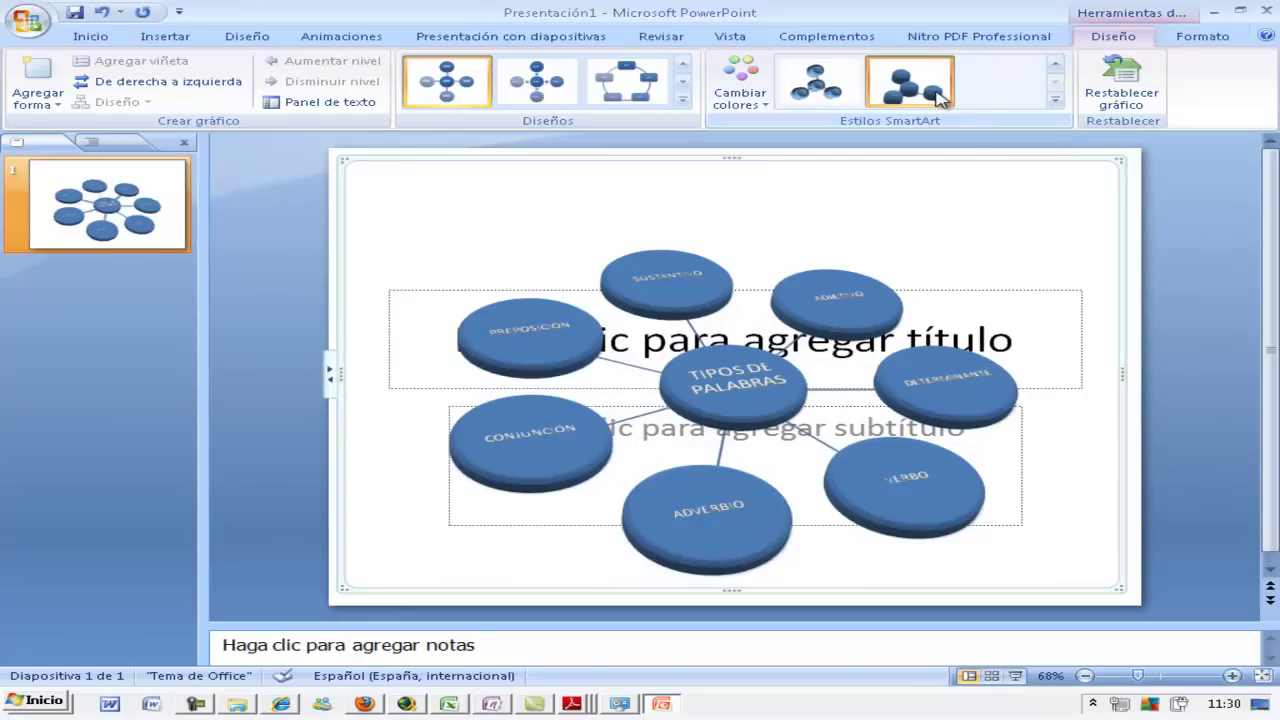
Step: Apply the glossy dark-blue 3D SmartArt style to the diagram's circles
click(1056, 102)
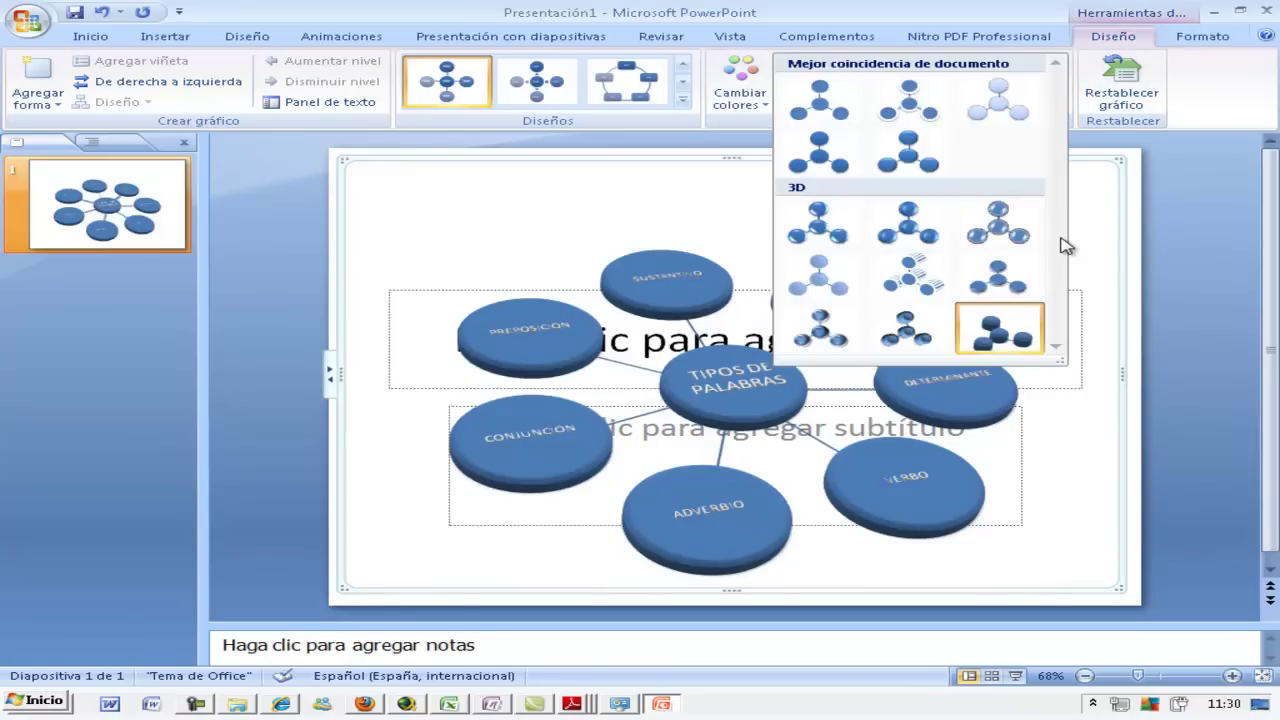
click(830, 295)
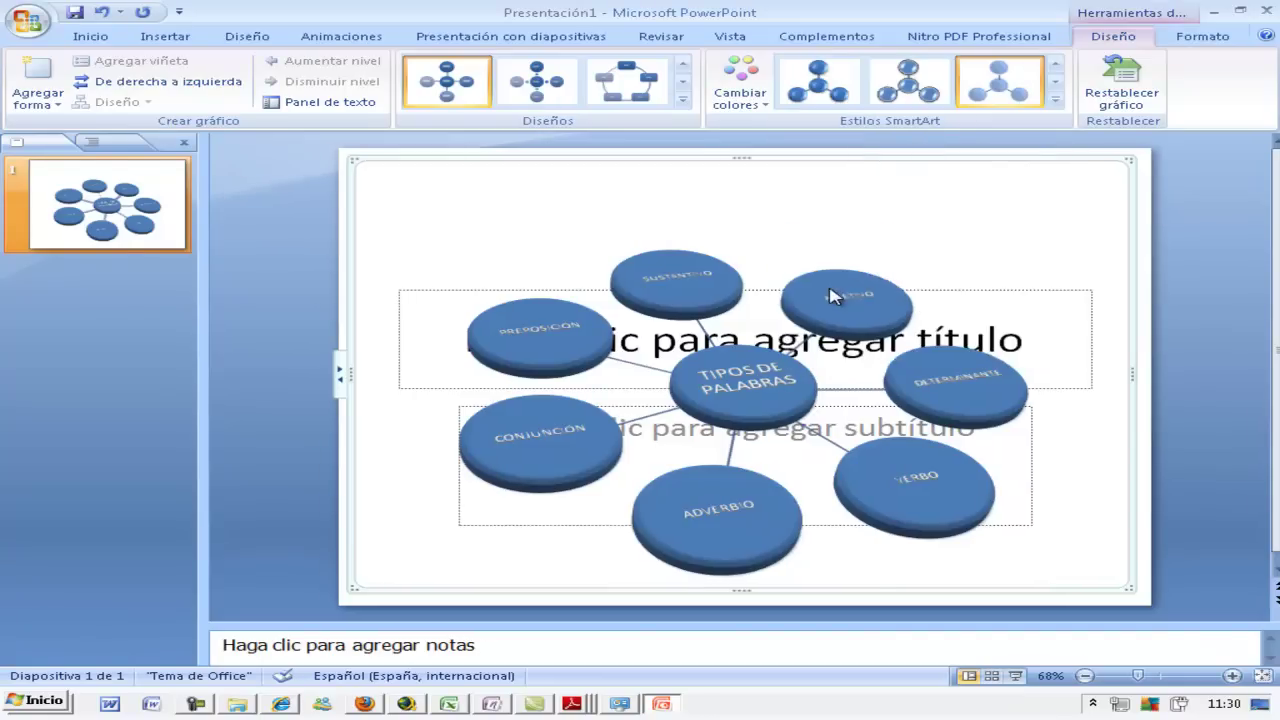
click(1055, 99)
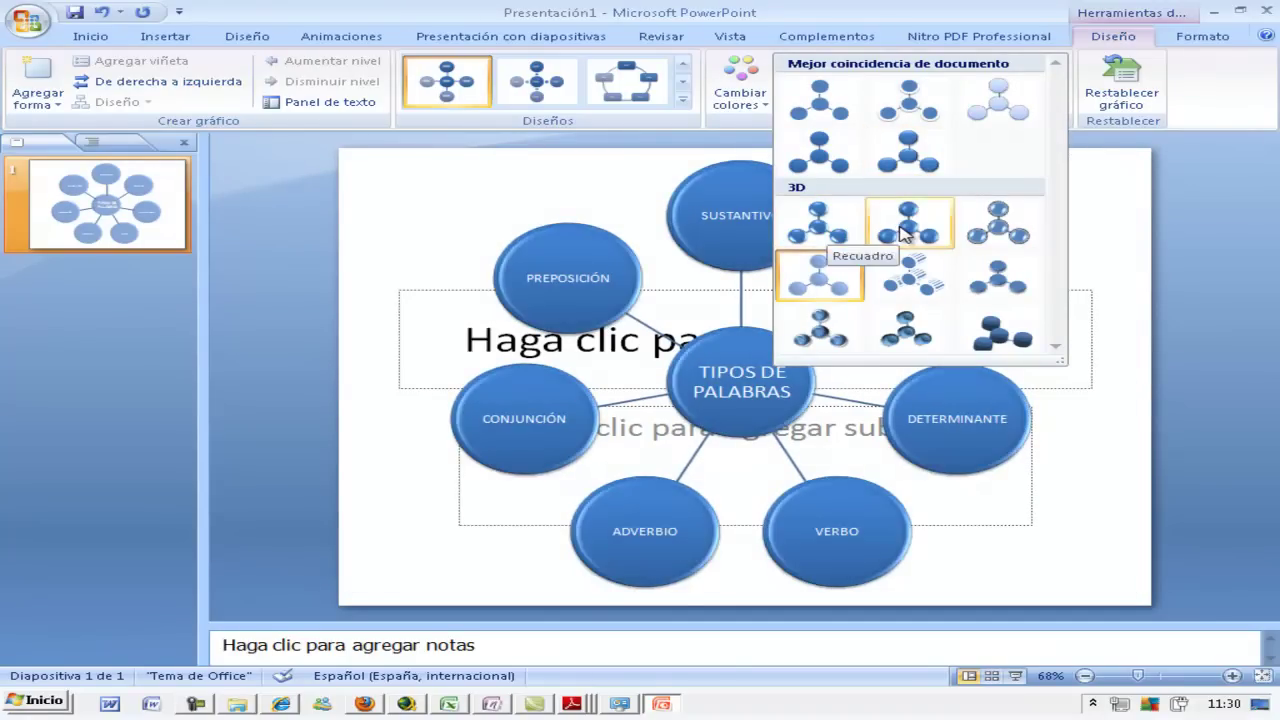
click(903, 231)
click(760, 108)
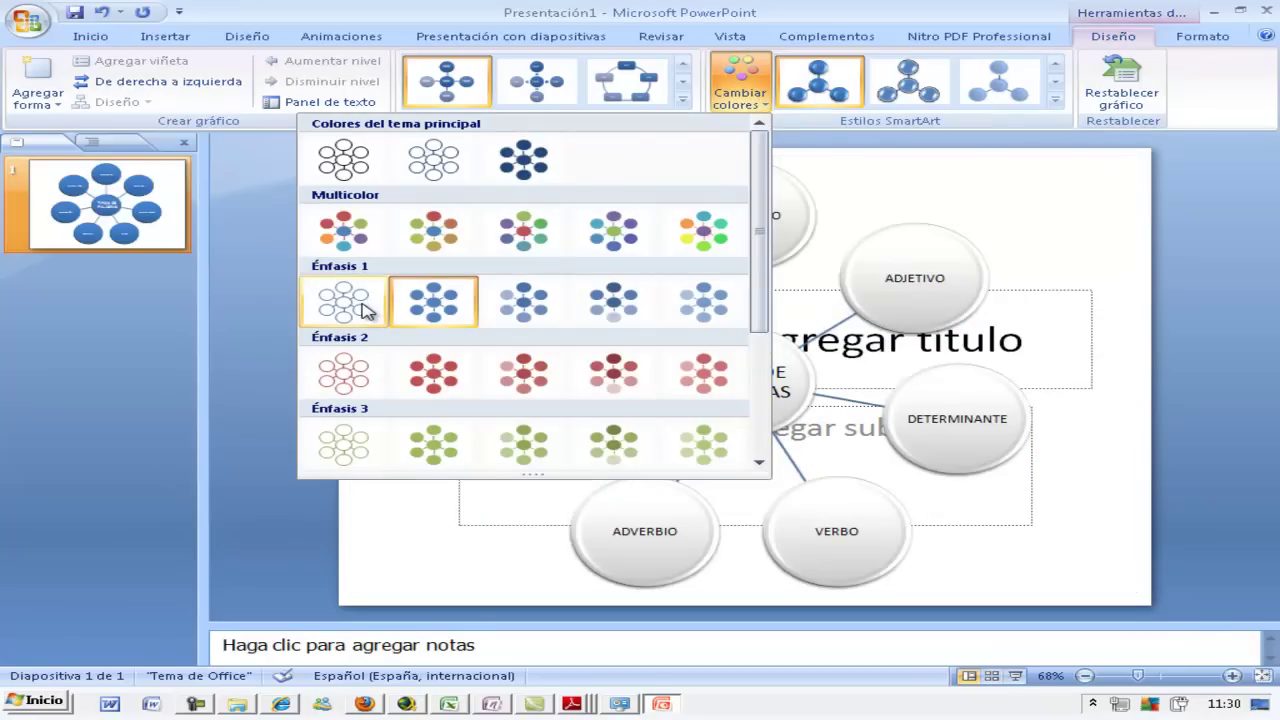
Step: After trying white Énfasis 1, recolour the diagram with the third Multicolor scheme
click(364, 310)
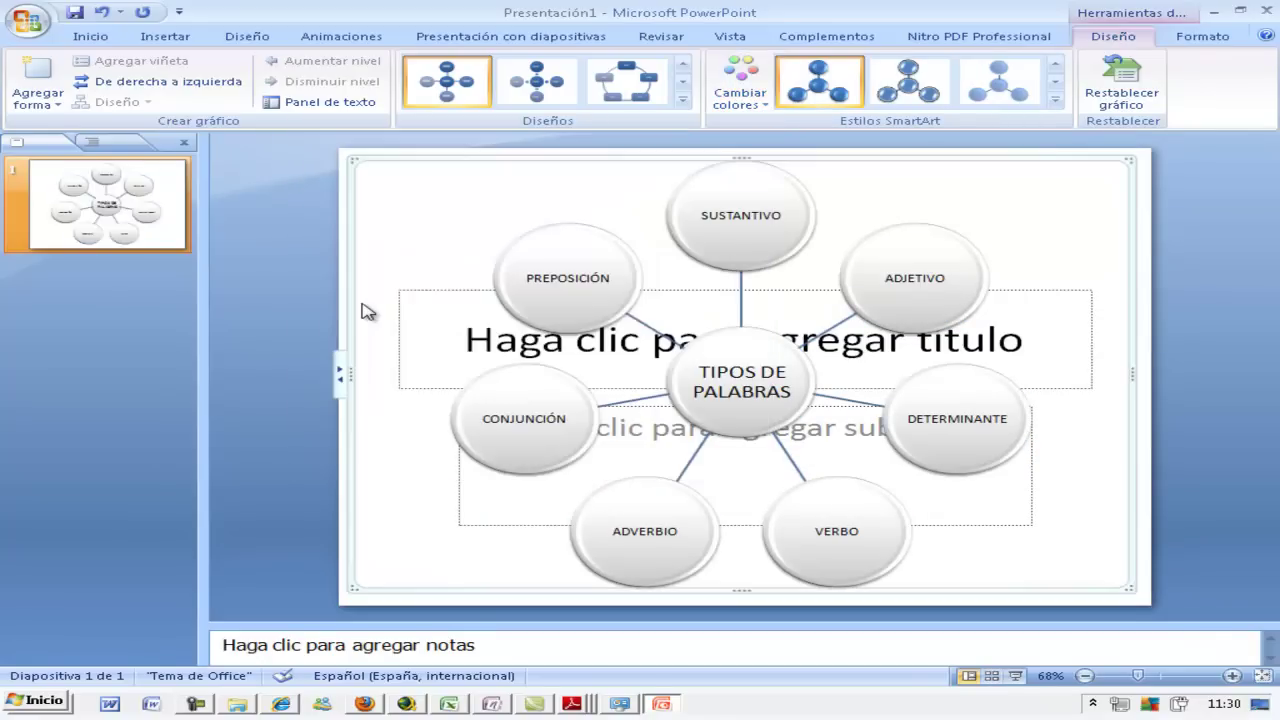
click(736, 102)
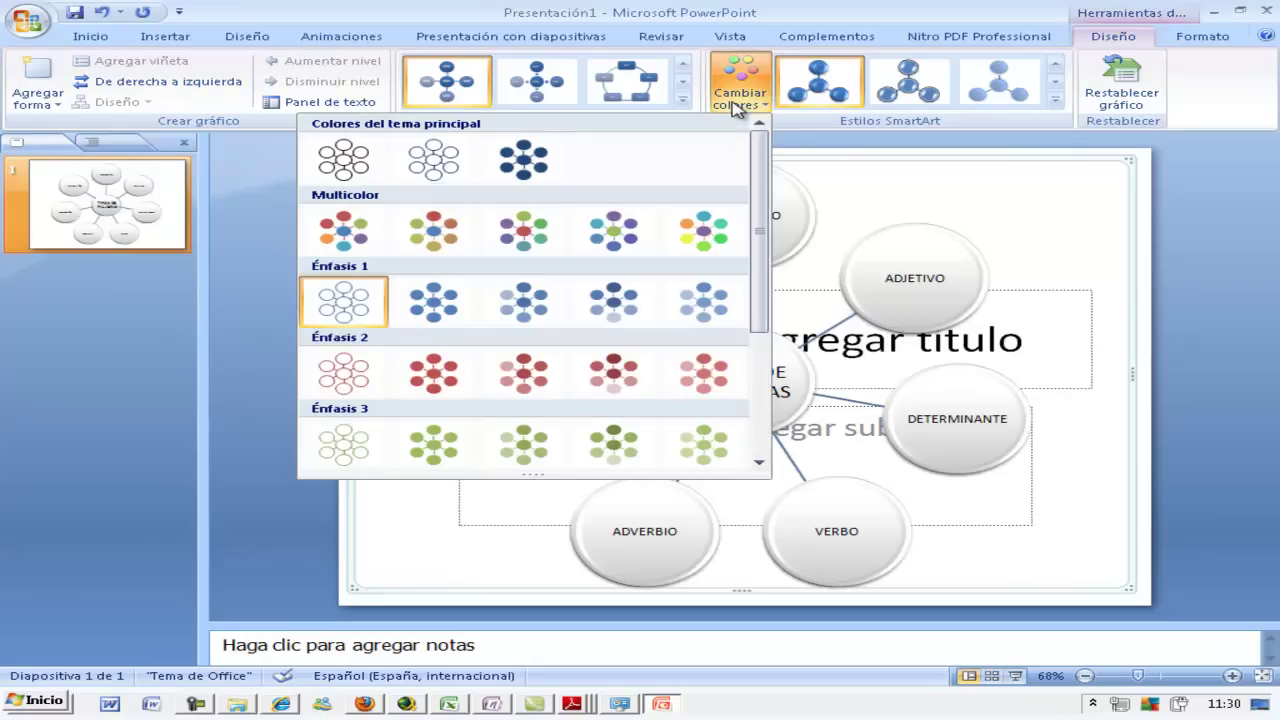
click(523, 228)
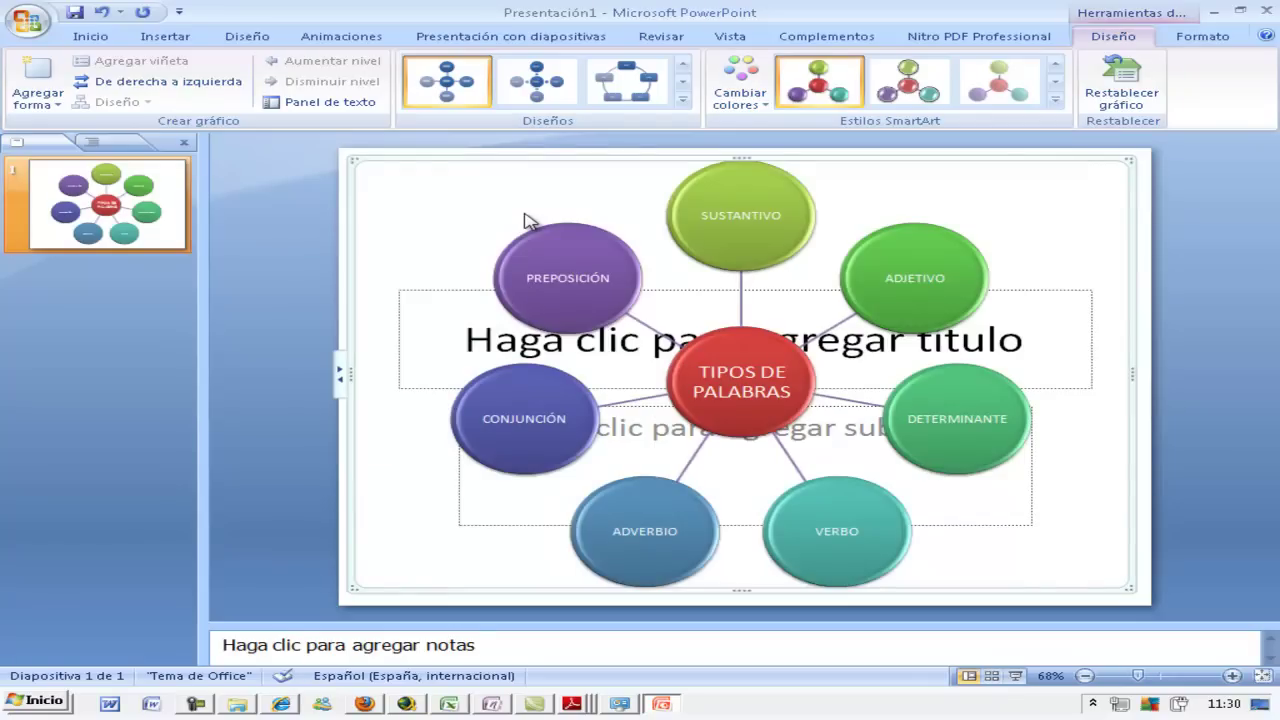
click(528, 245)
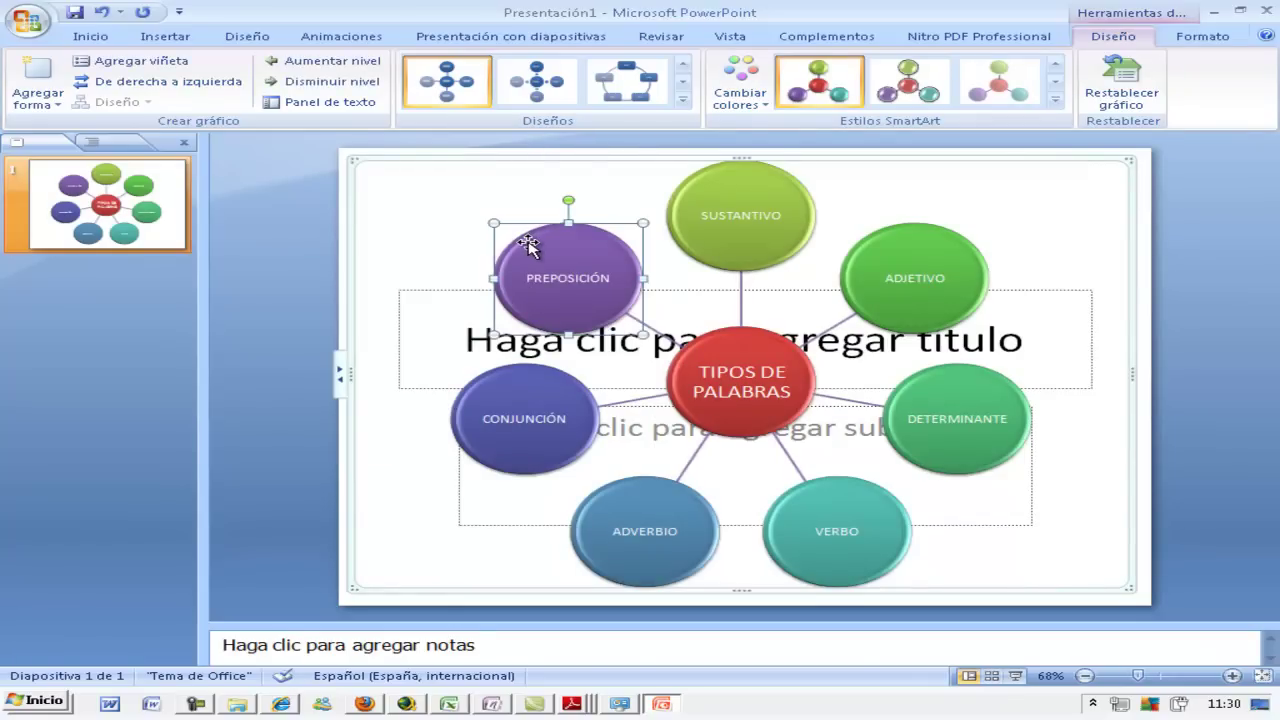
right_click(529, 246)
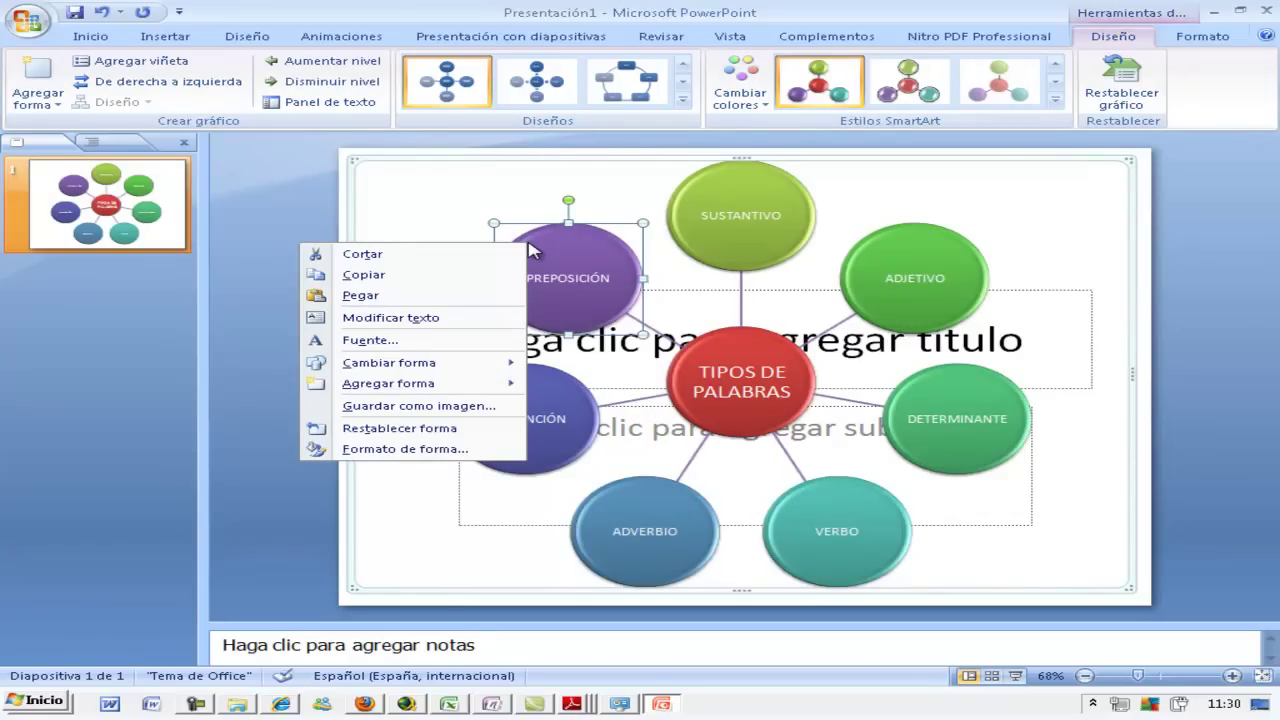
mouse_move(420, 384)
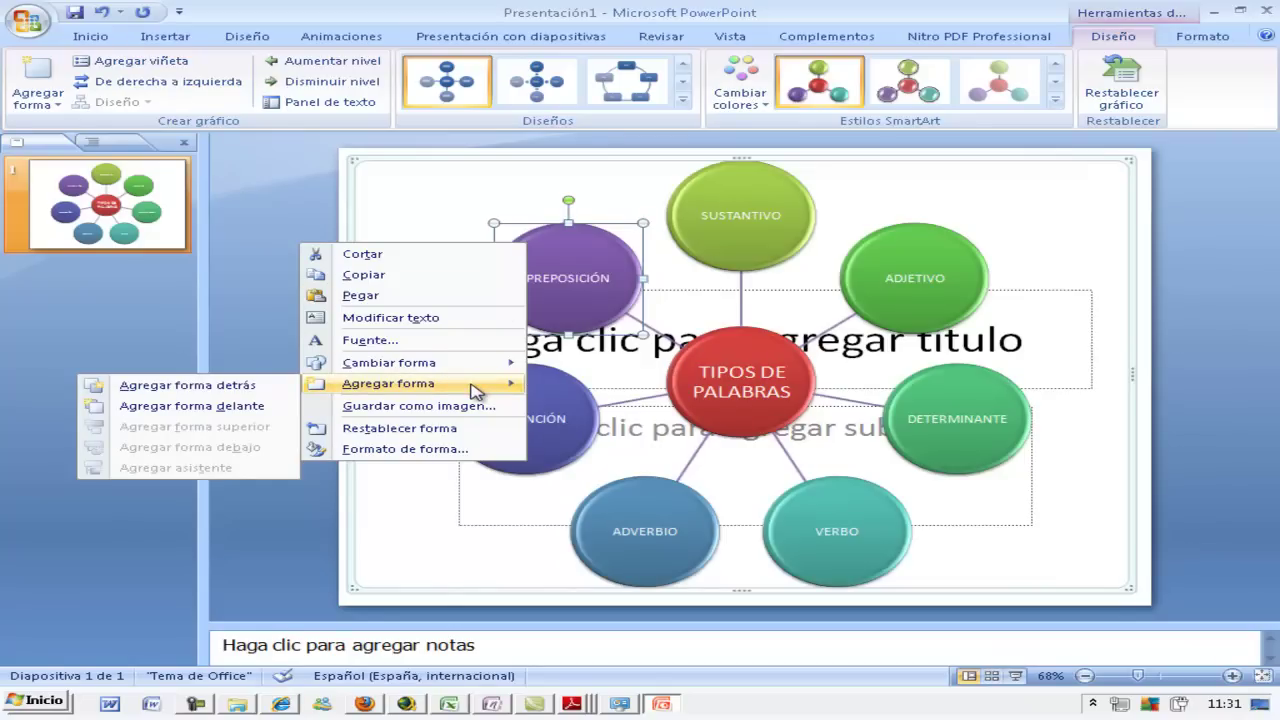
click(251, 406)
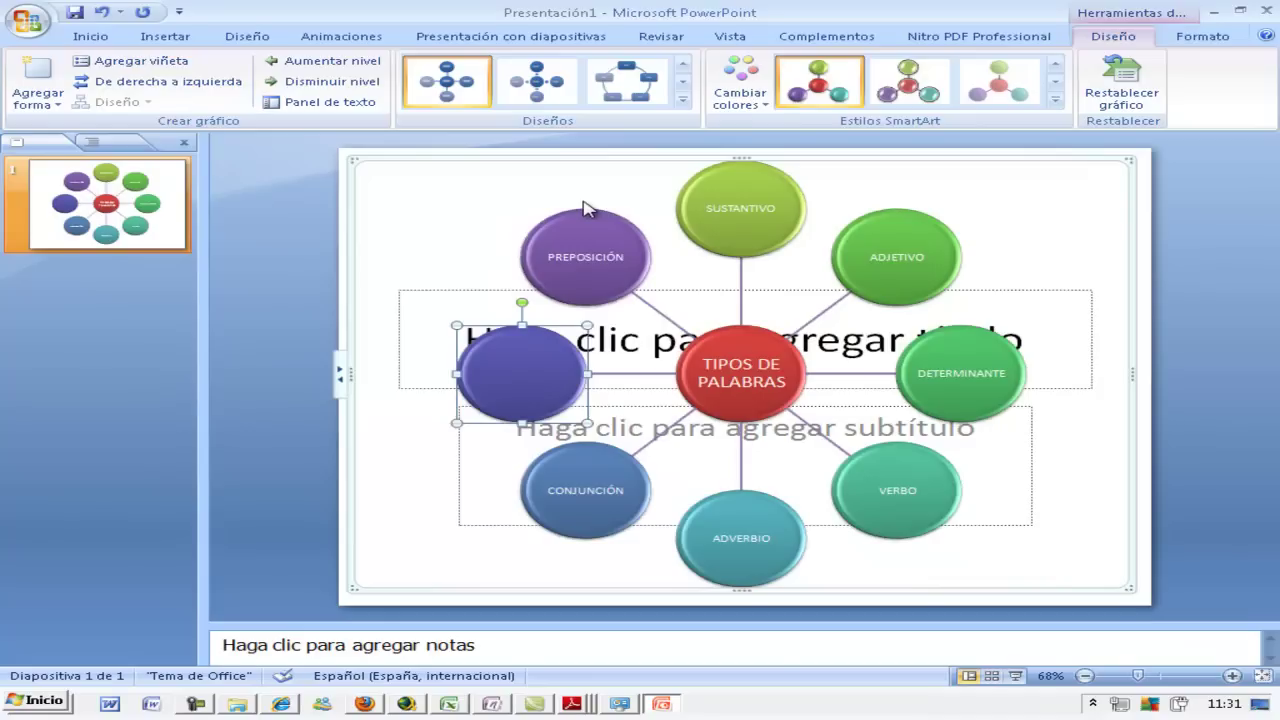
key(ctrl+z)
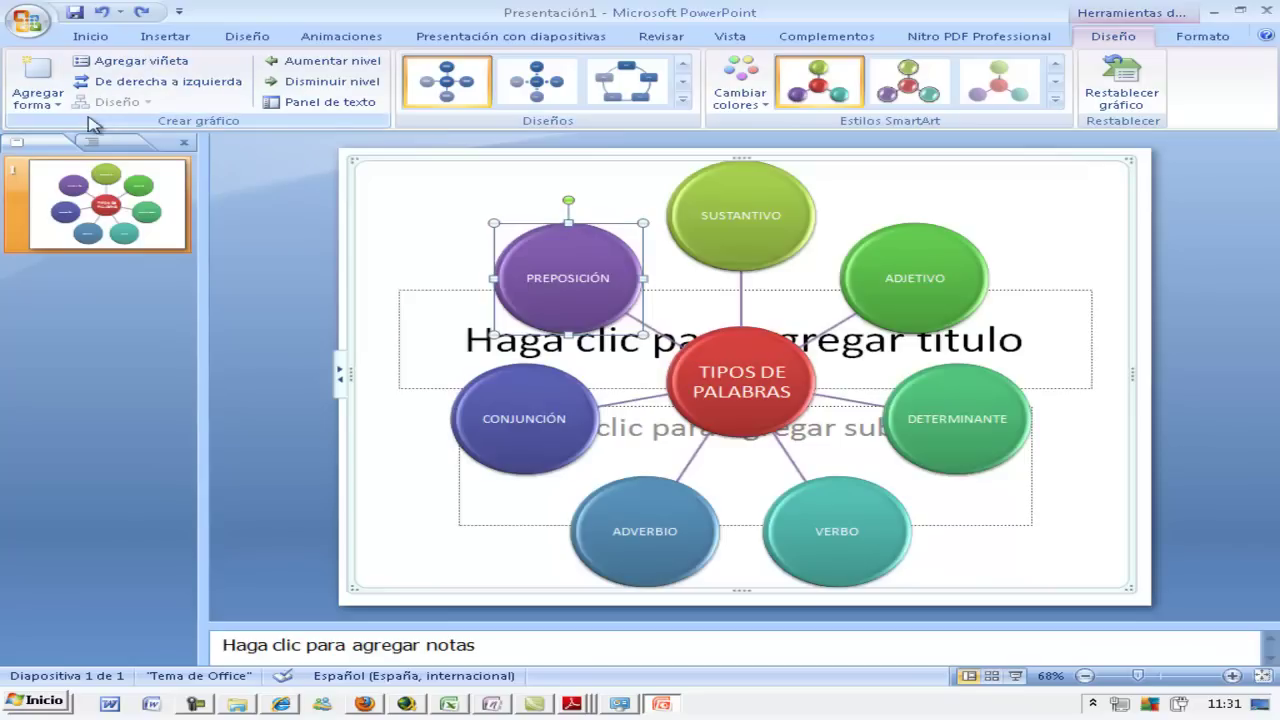
click(58, 102)
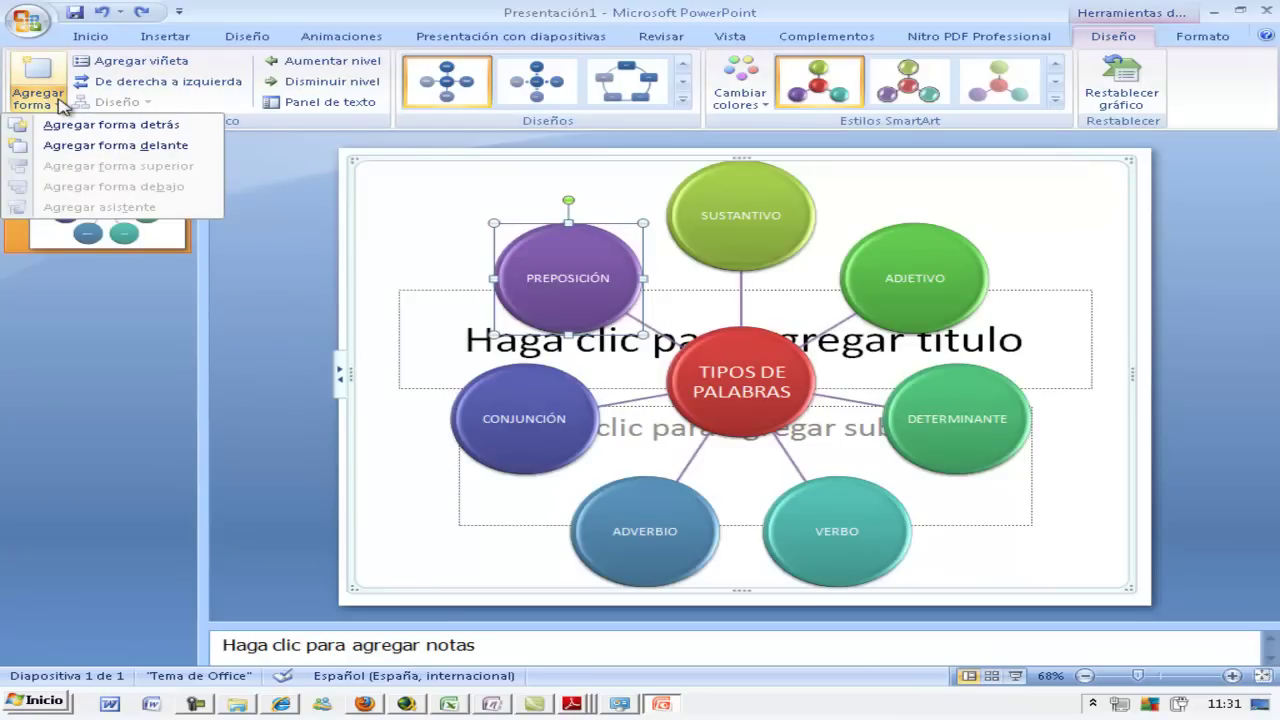
click(385, 22)
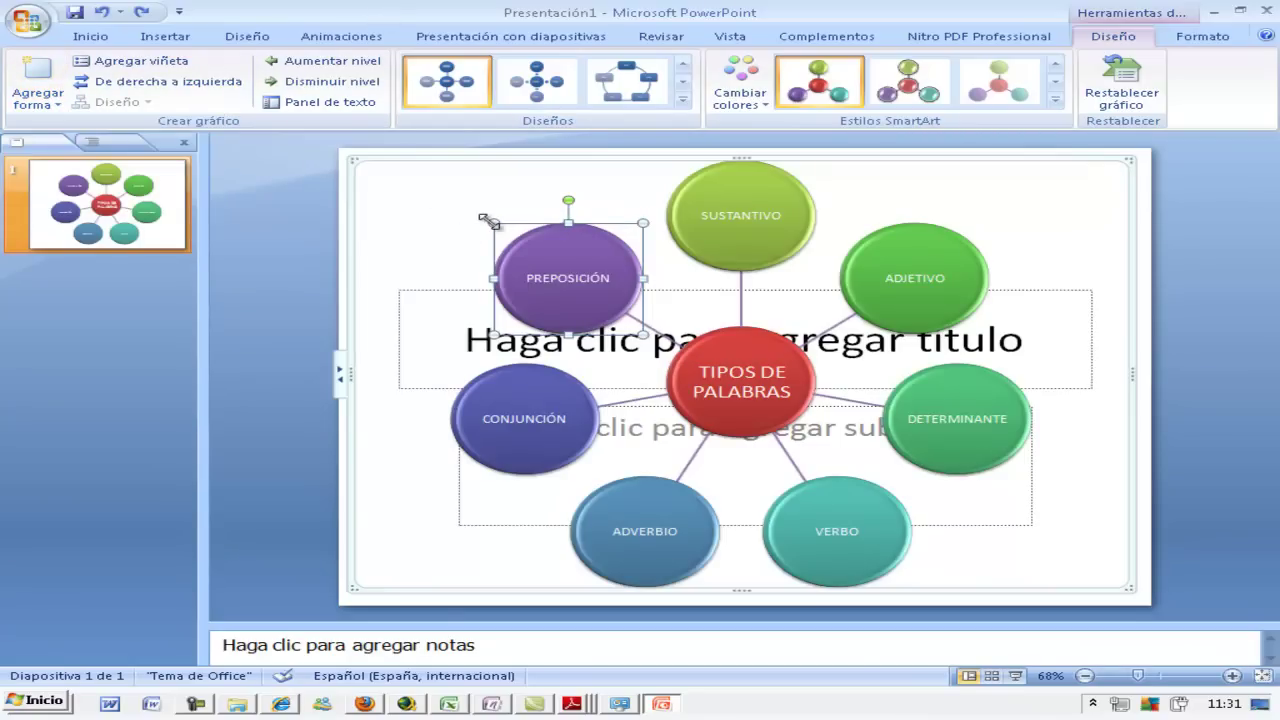
click(684, 100)
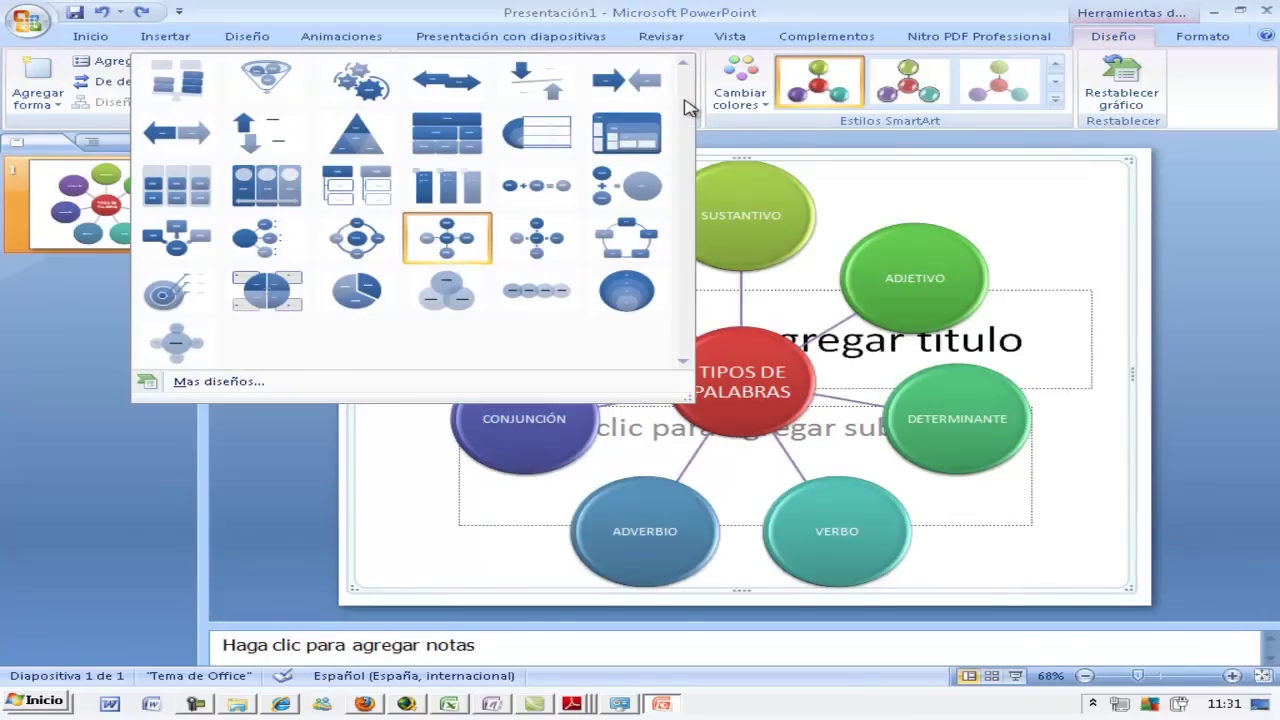
click(688, 9)
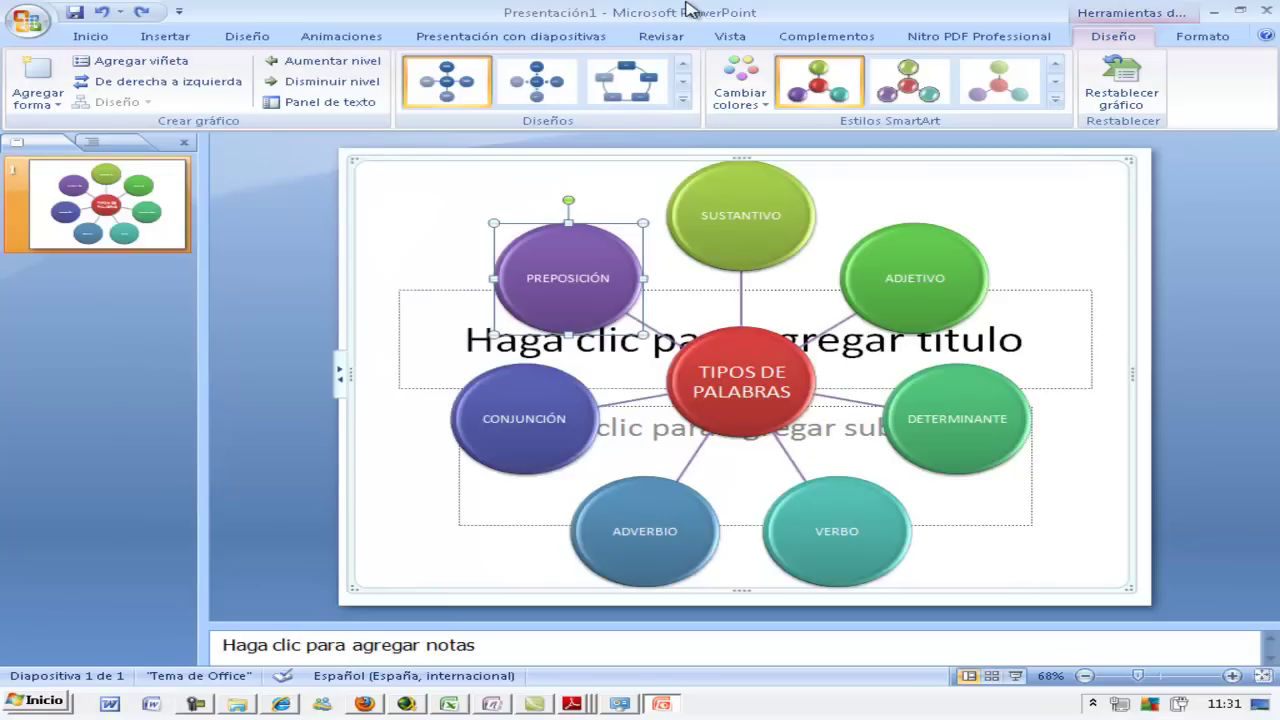
click(410, 188)
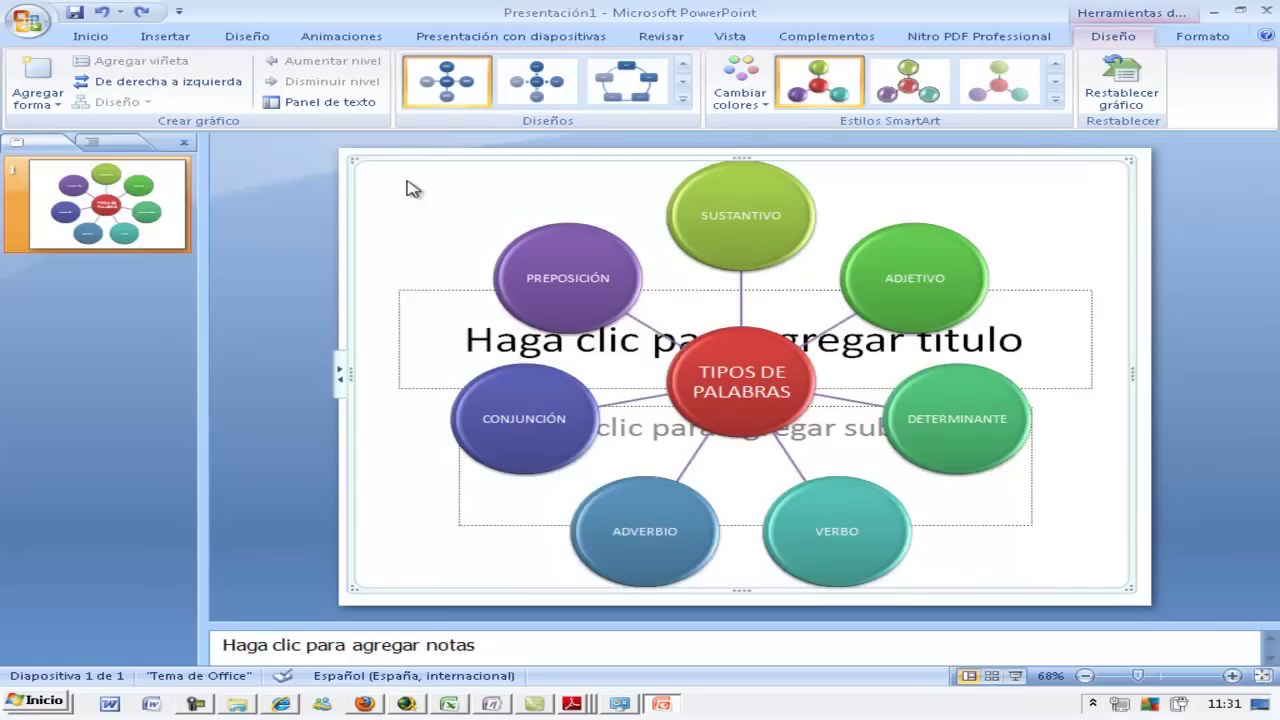
Step: Draw an oval at the top left containing 'A, ANTE, CON, CONTRA, DE, DESDE'
click(178, 38)
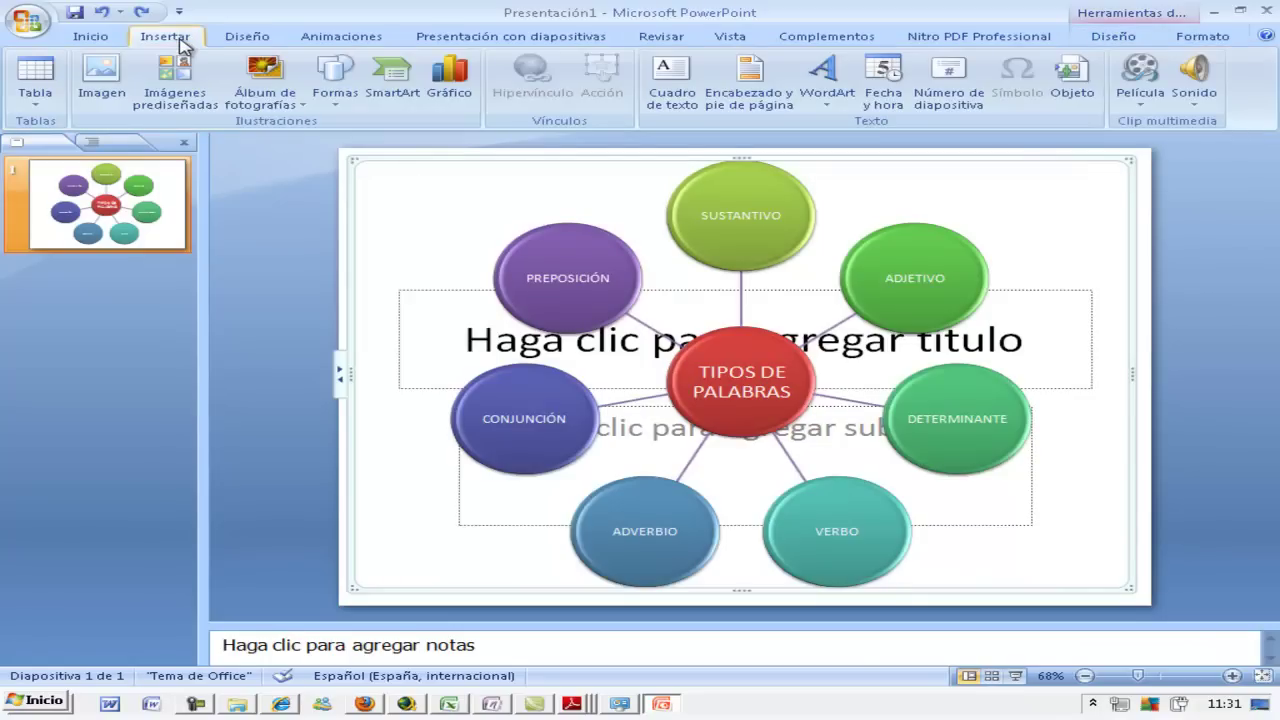
click(333, 95)
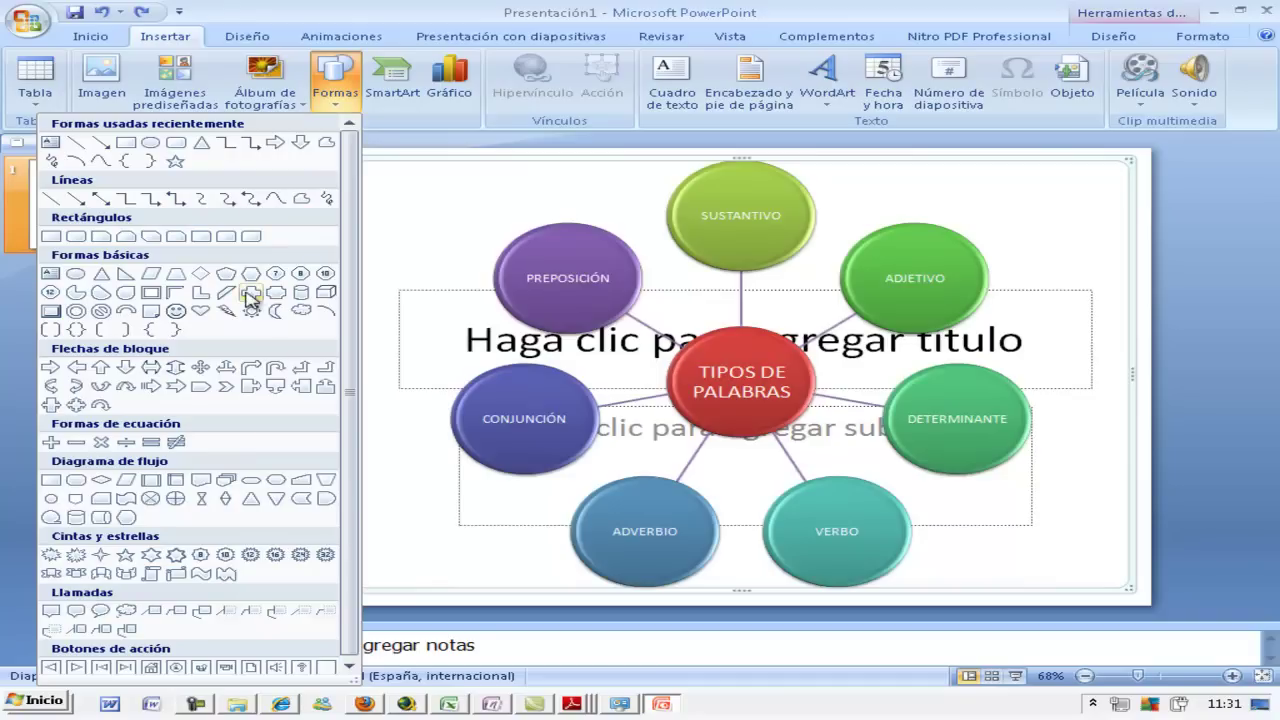
click(152, 145)
drag(407, 170, 522, 258)
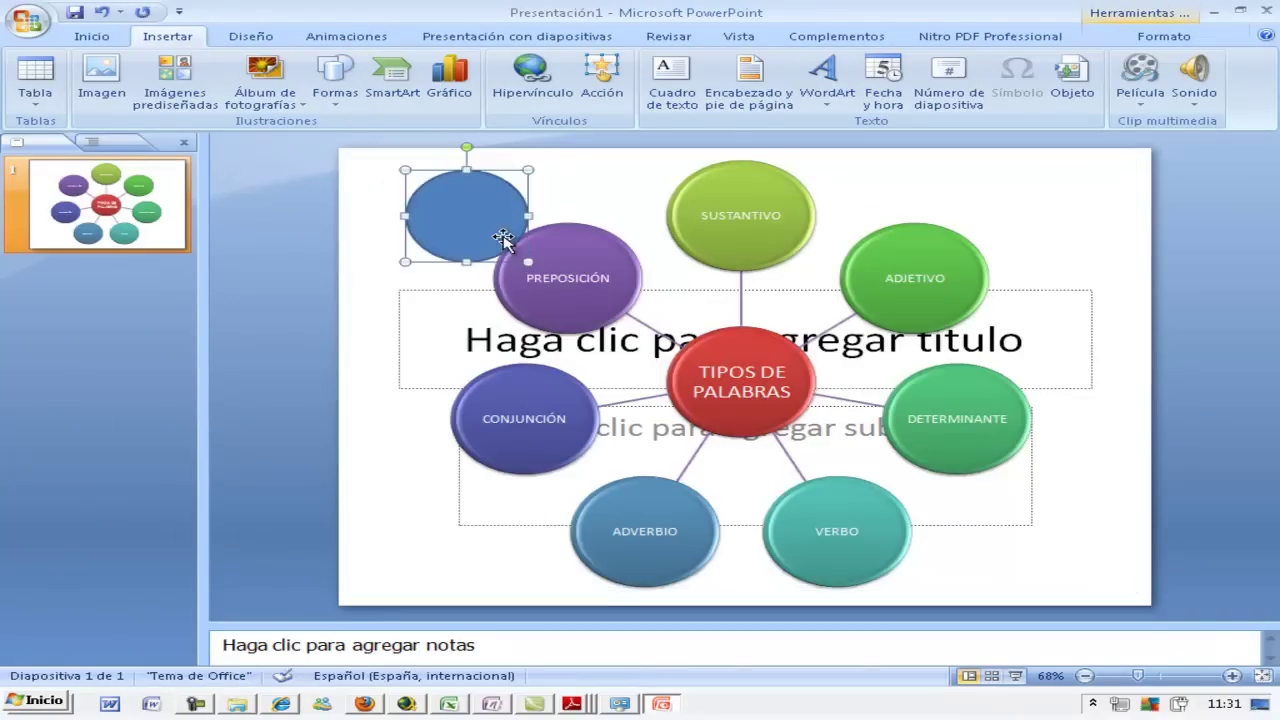
right_click(484, 213)
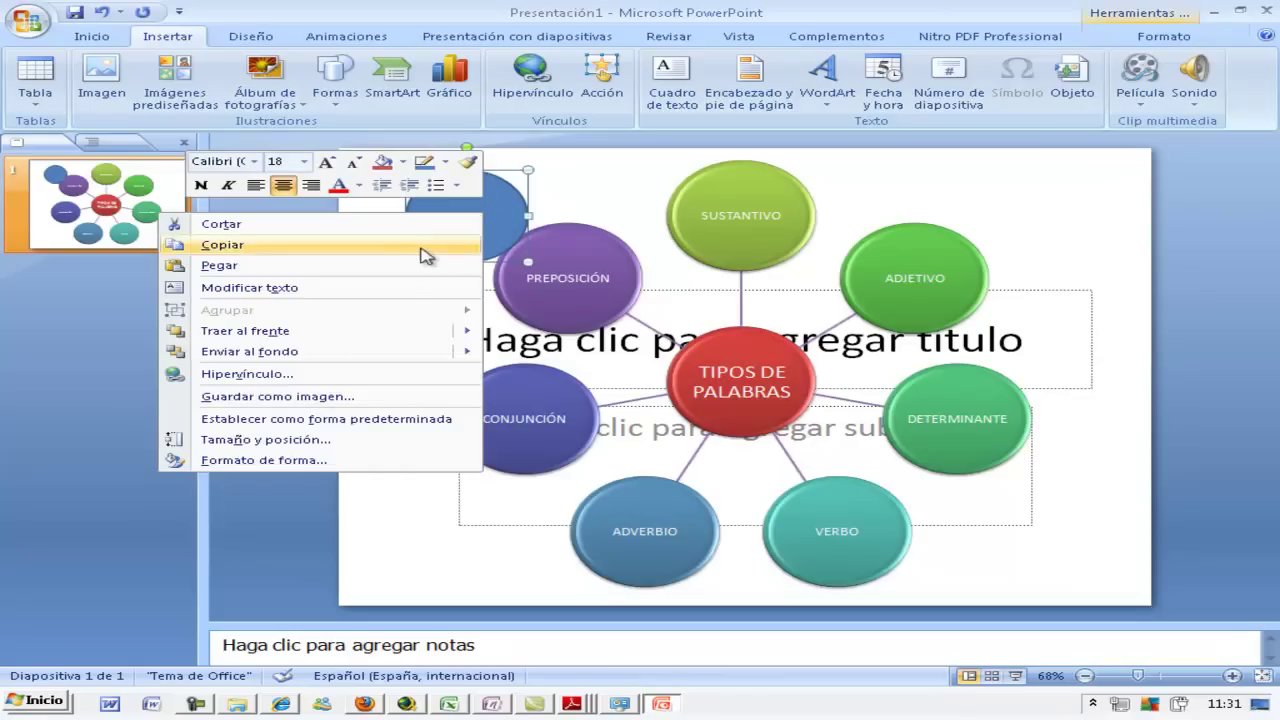
click(405, 287)
text(A, ANTE, CON, CONTRA, DE, DESDE)
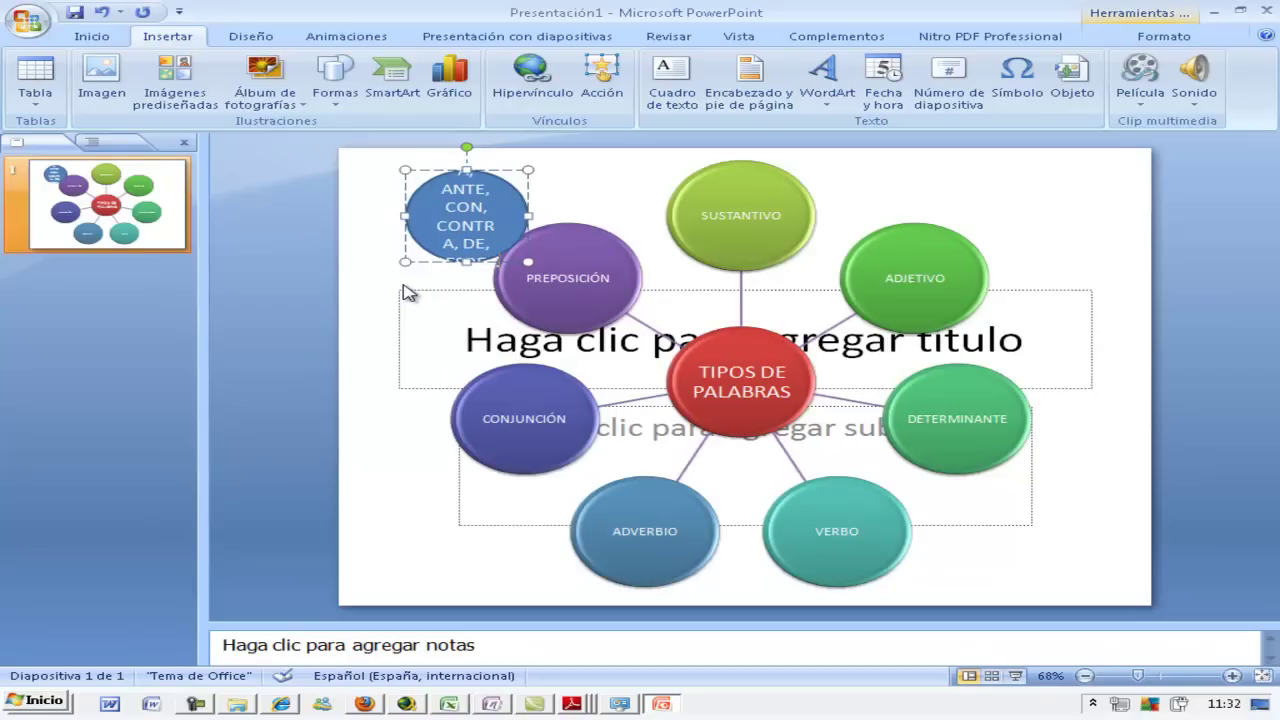
click(355, 296)
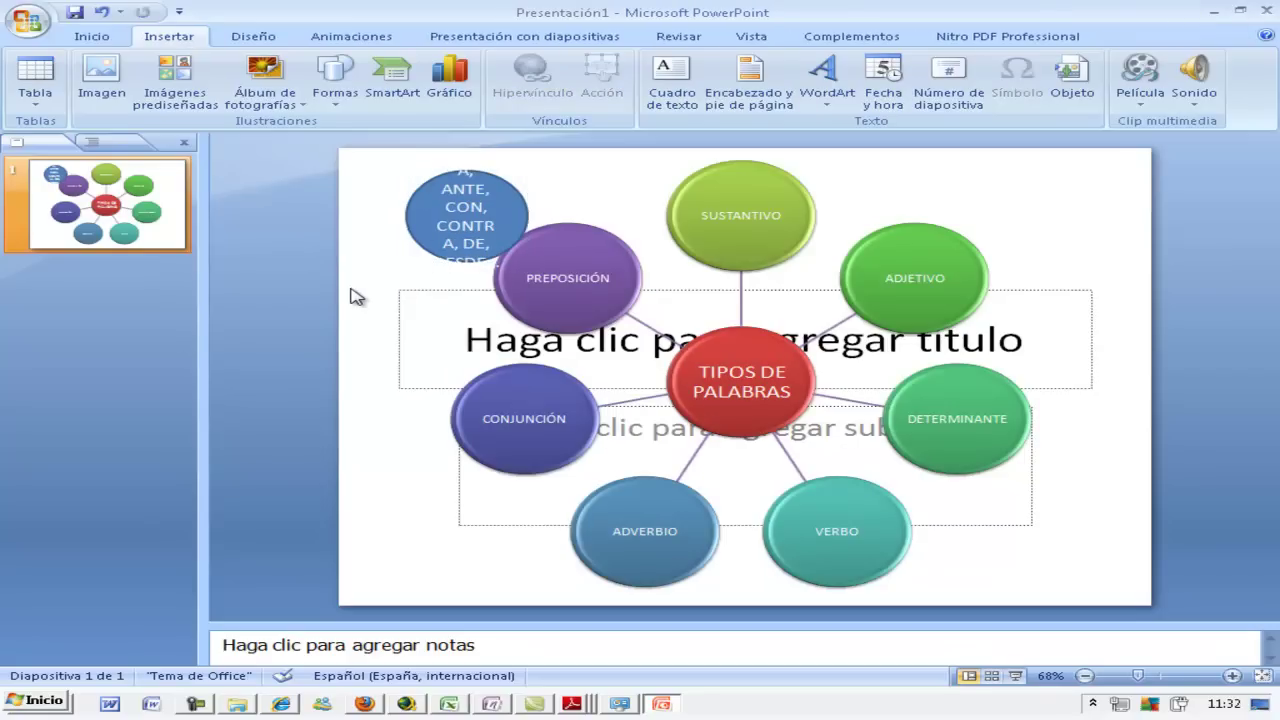
Step: Draw a wide oval near the top of the slide labelled SERES
click(340, 110)
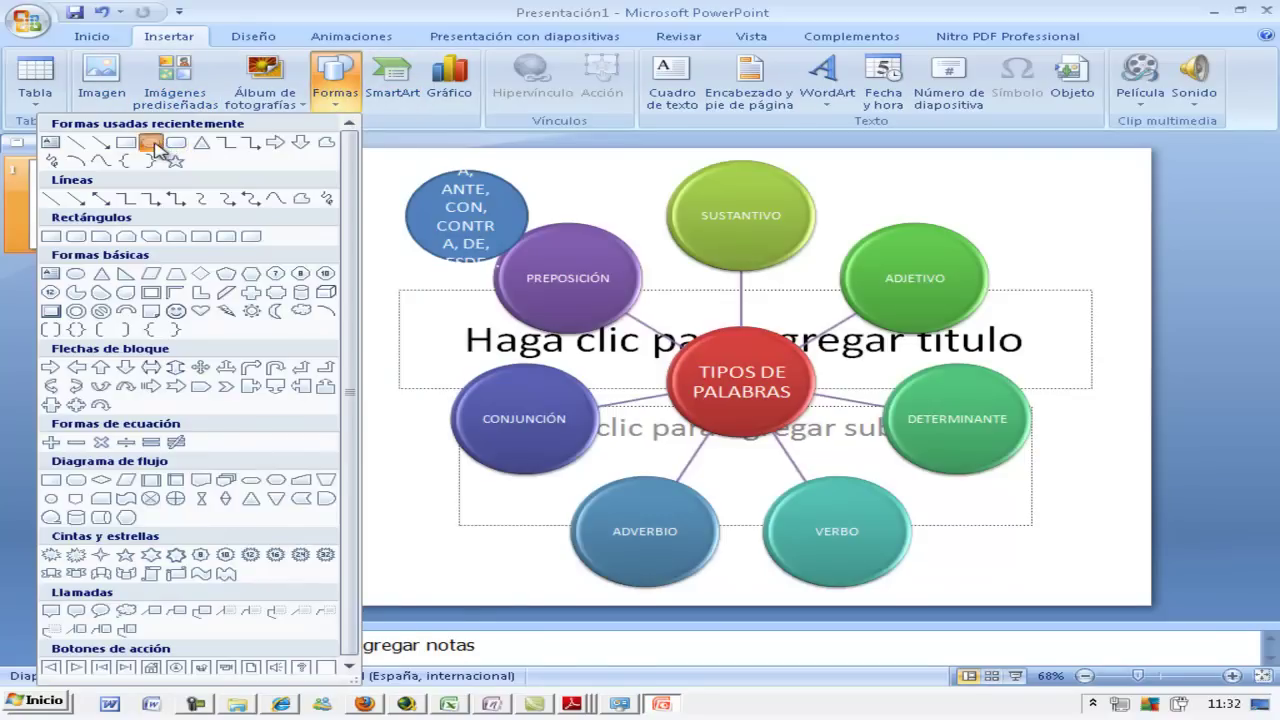
click(156, 143)
drag(767, 173, 1028, 212)
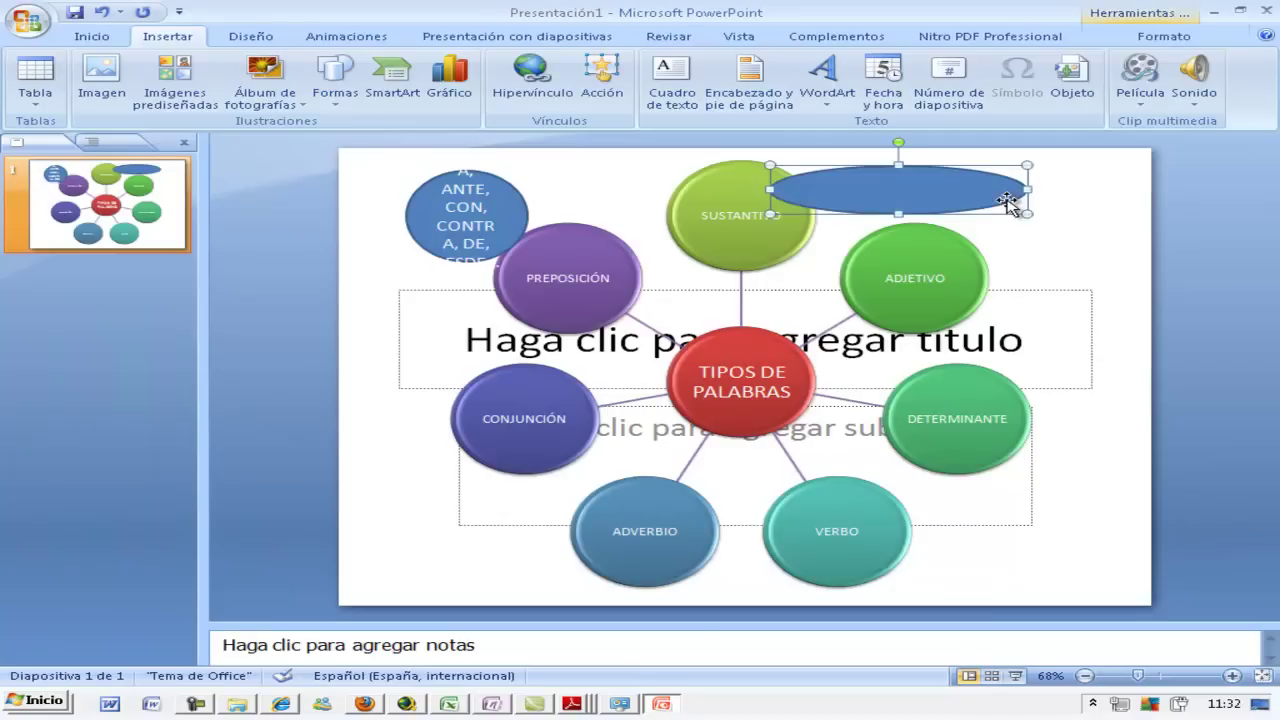
right_click(938, 196)
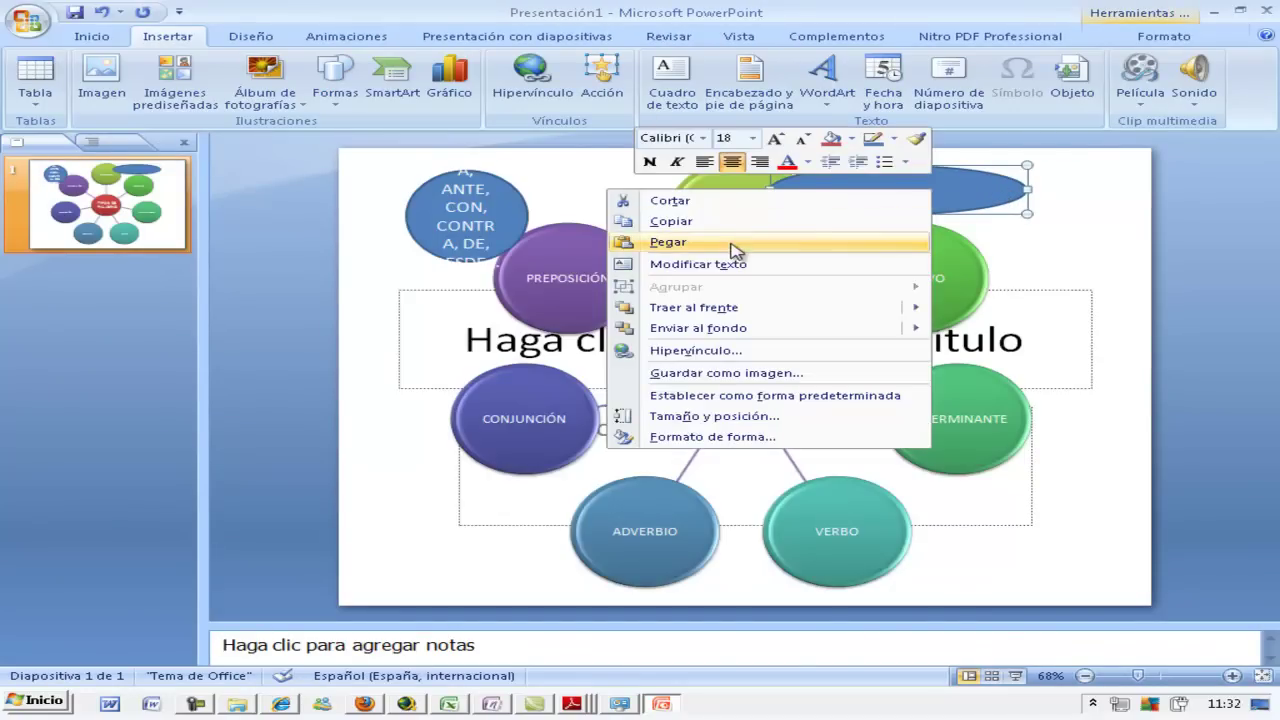
click(733, 263)
text(SERES)
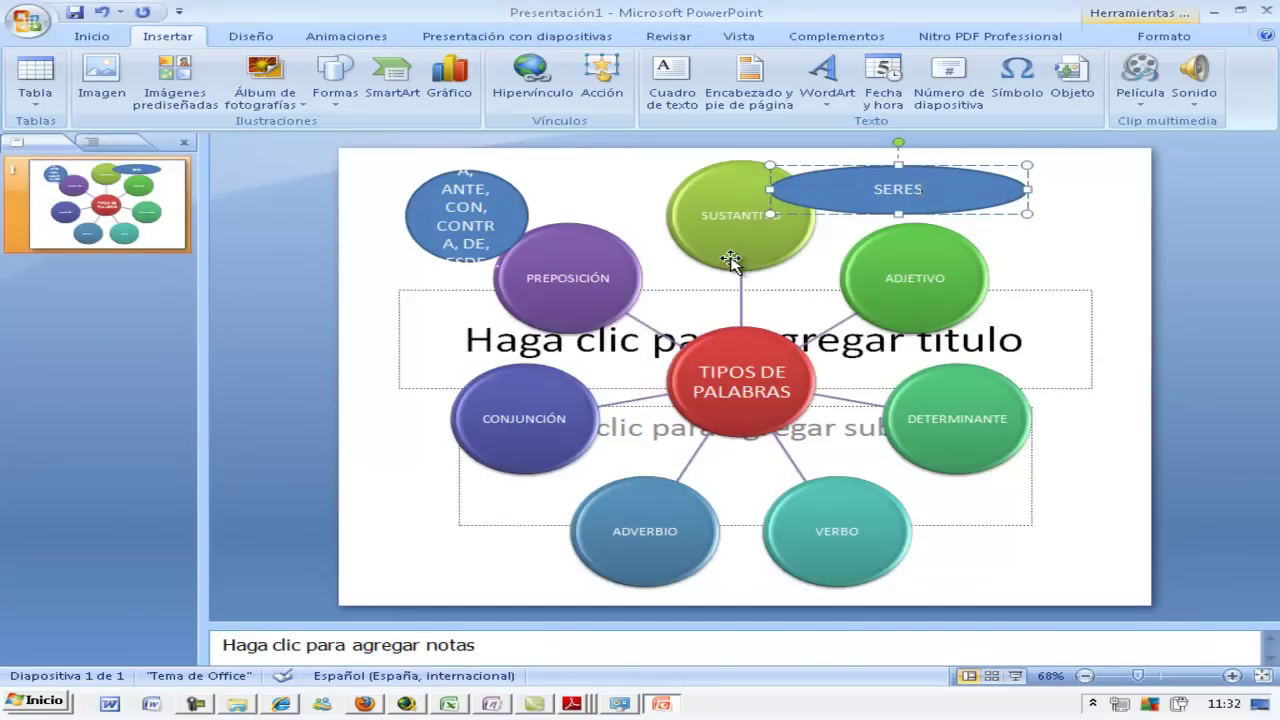
Step: Add descriptions: PREPOSICIÓN 'A, ANTE, DE, DESDE, EN'; CONJUNCIÓN 'UNE FRASES'; ADVERBIO 'ACOMPAÑA AL VERBO: TARDE, TEMPRANO'
click(611, 277)
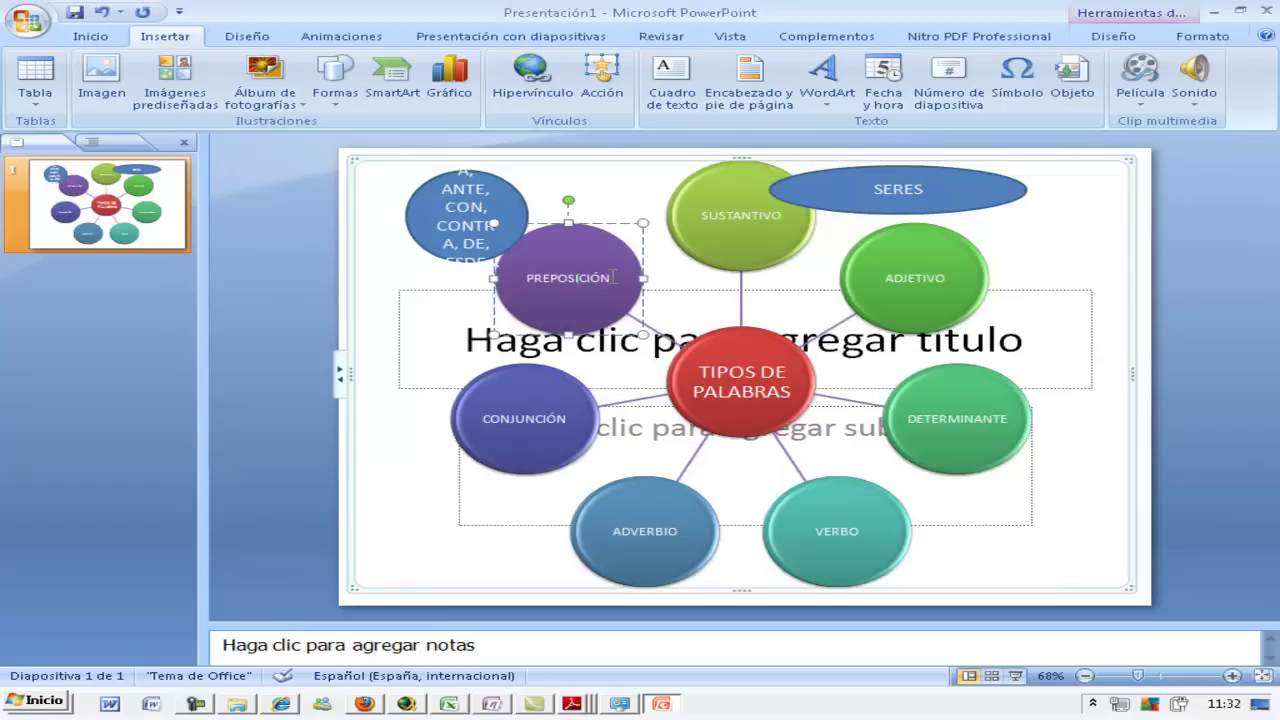
text(: A, ANTE, )
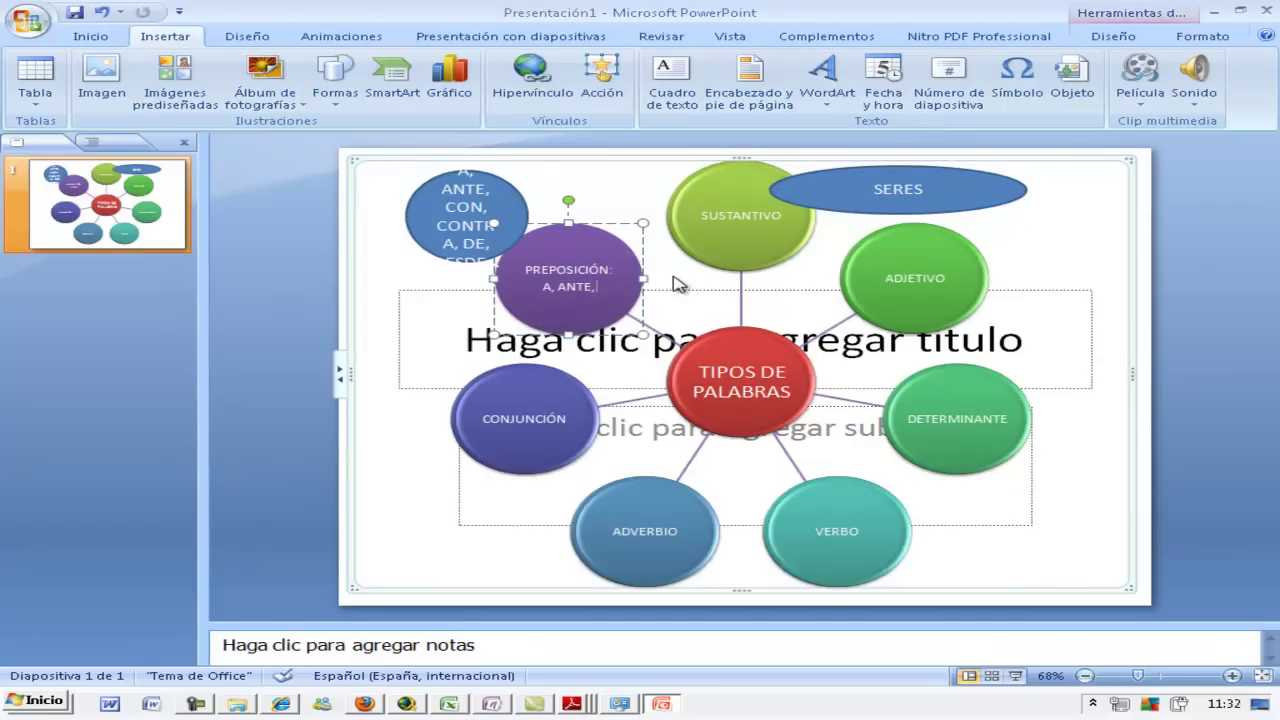
text(DE, DESDE, EN)
click(570, 416)
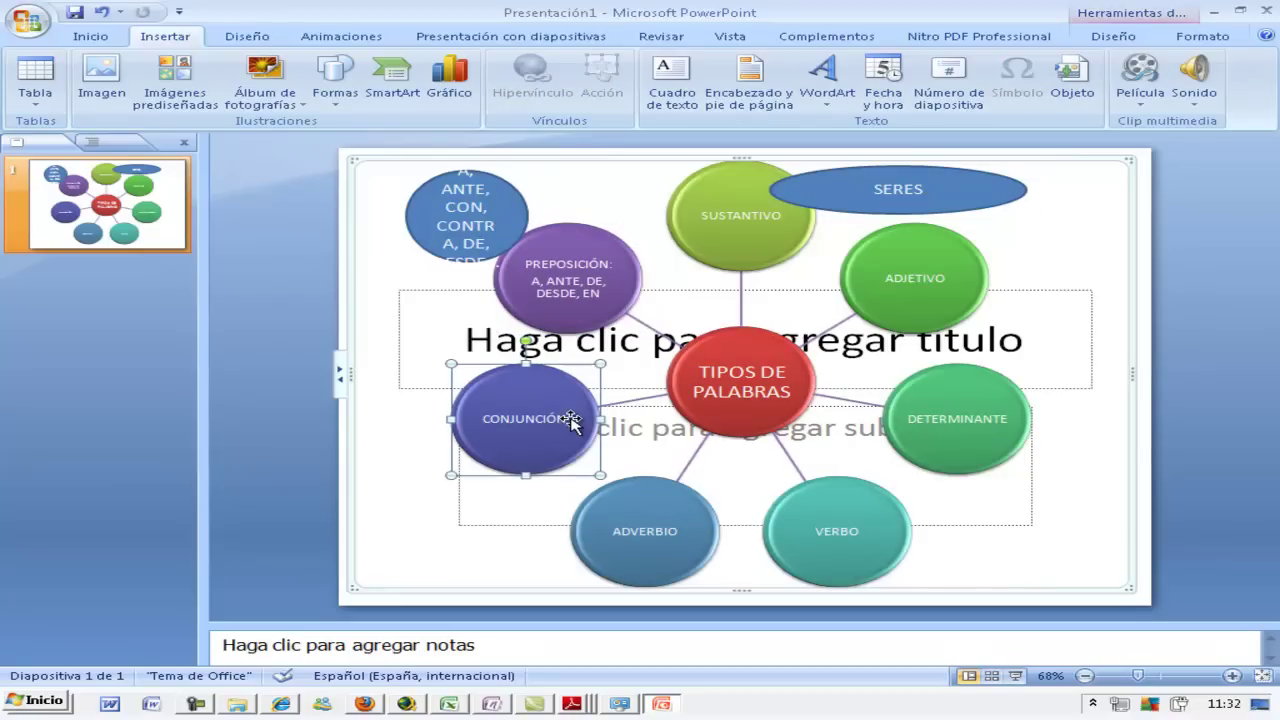
text(:)
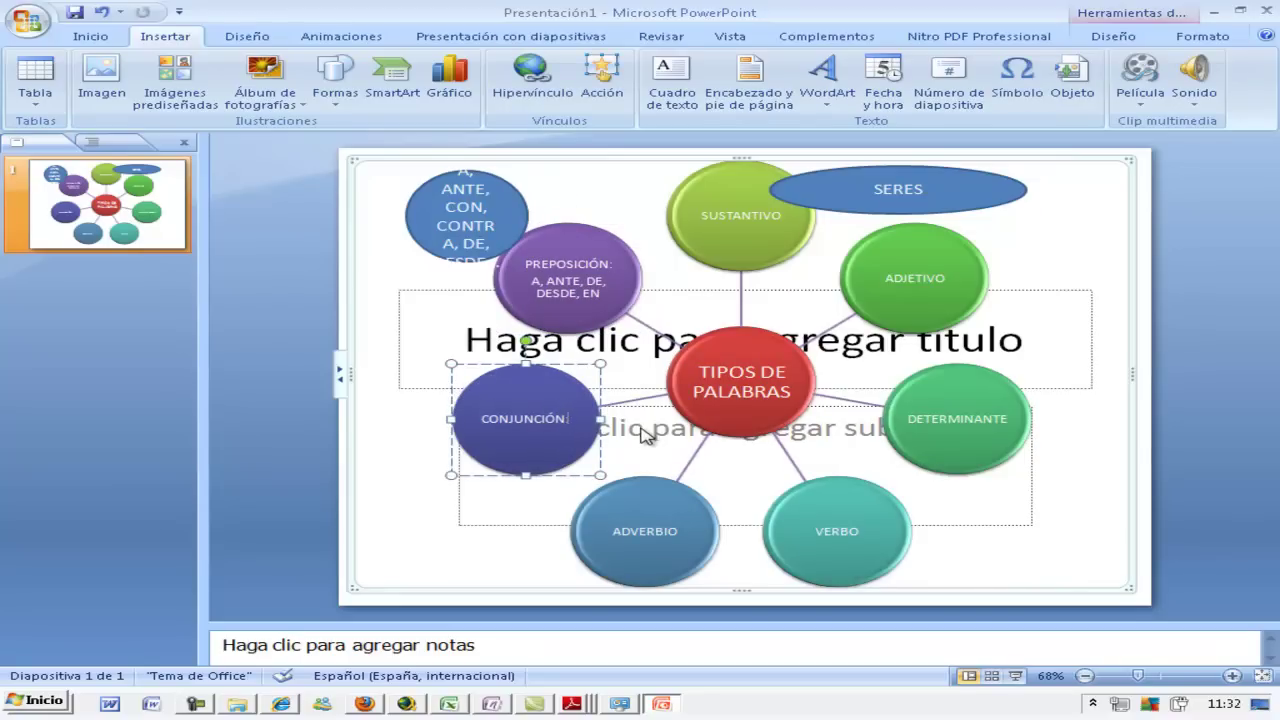
key(Return)
text(UNE FRASES)
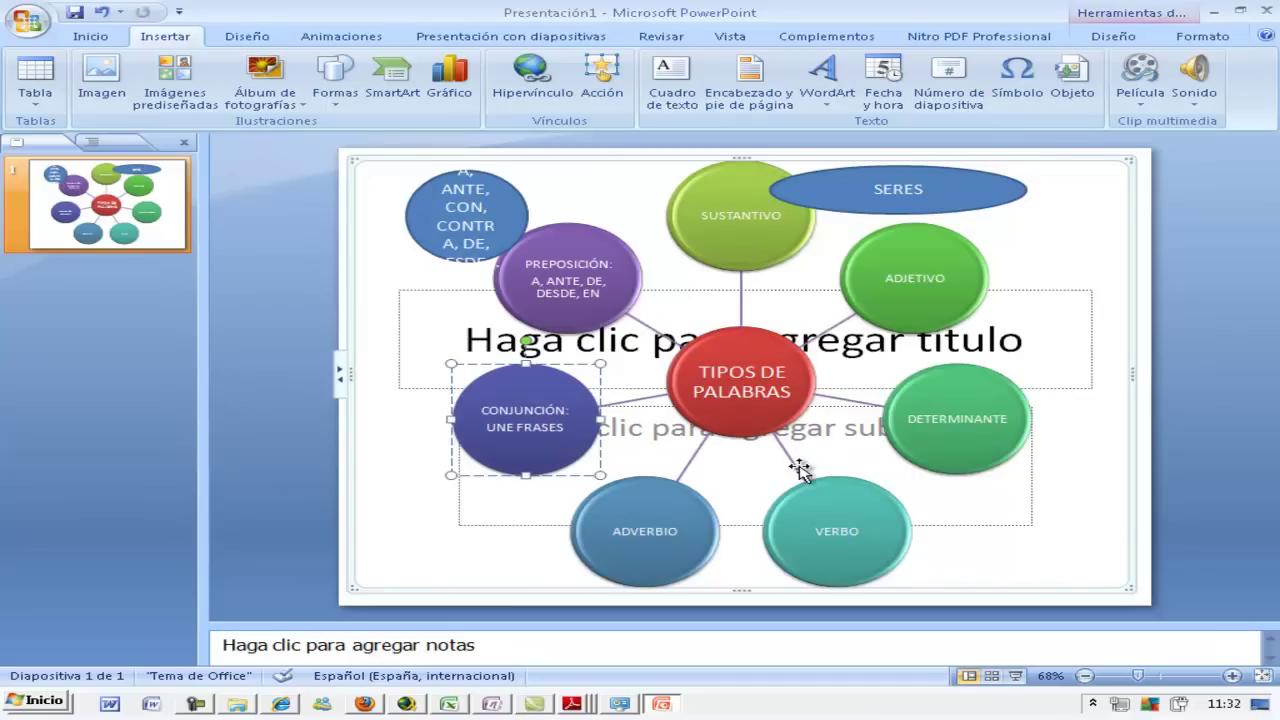
click(678, 542)
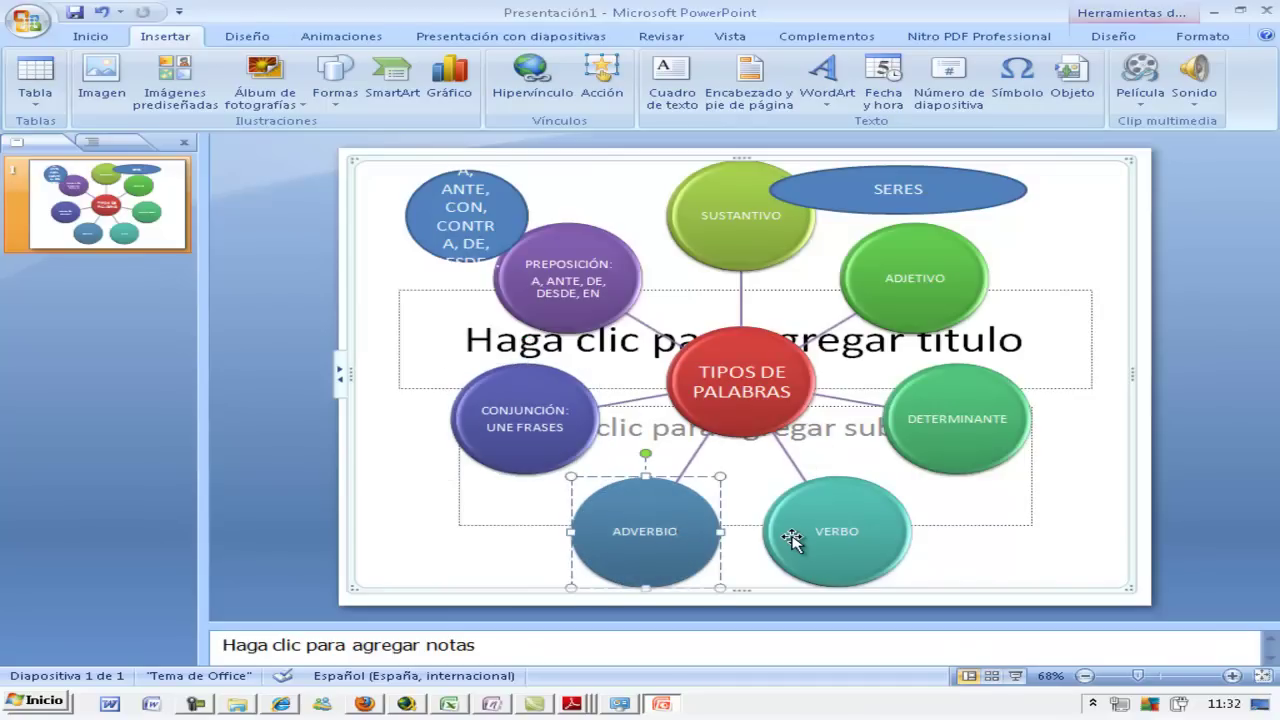
text(:)
key(Return)
text(ACOMPAÑA AL VERBO)
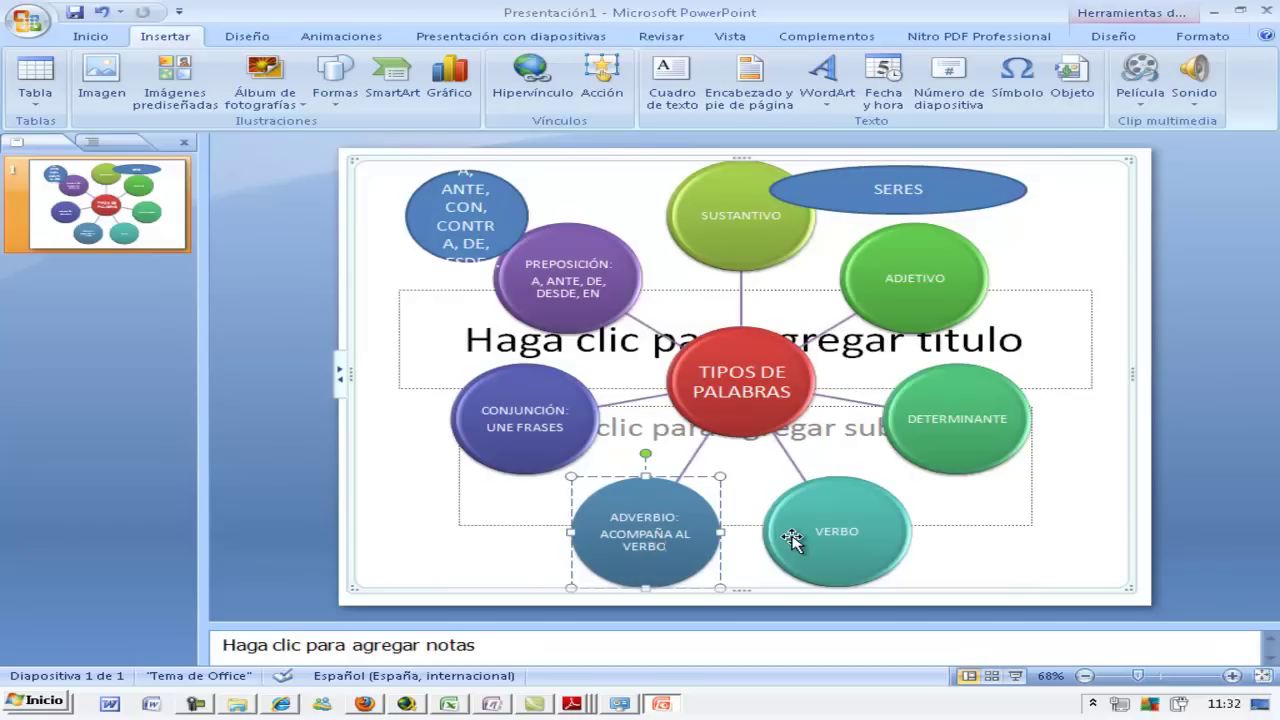
text(: TARDE, TEMPRANO)
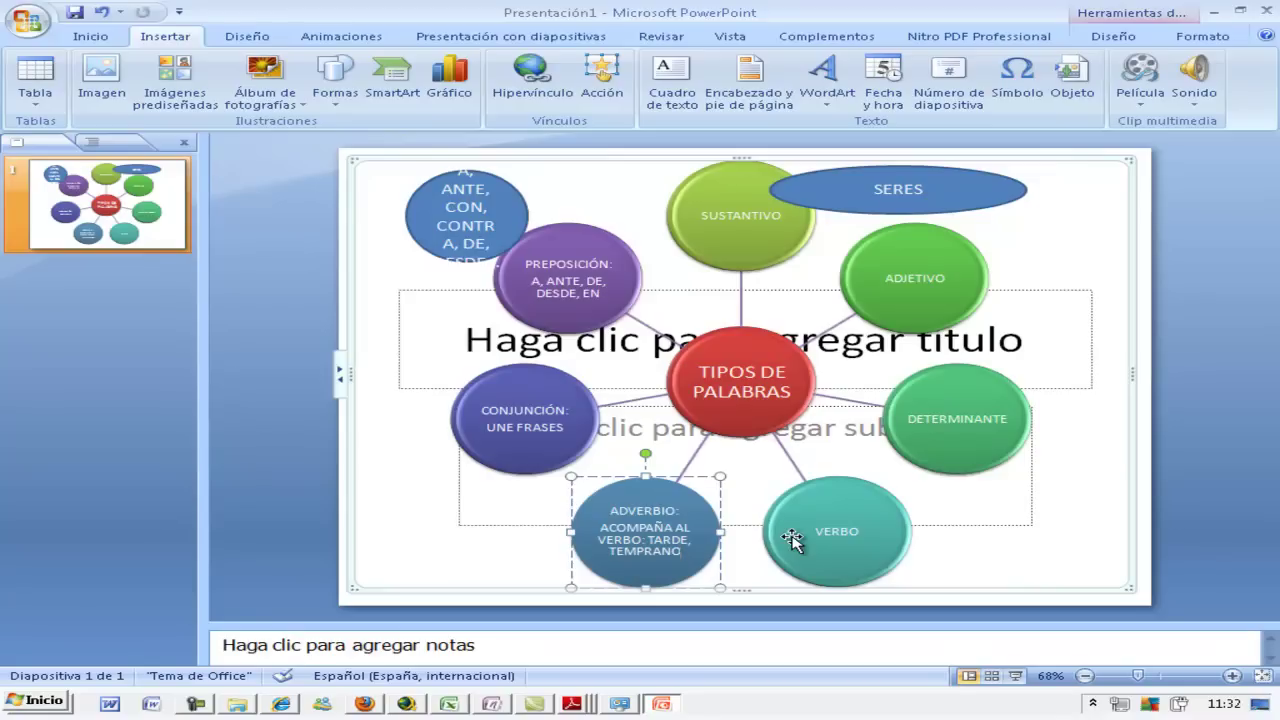
Step: Delete the extra top-left prepositions circle and the SERES oval
click(515, 190)
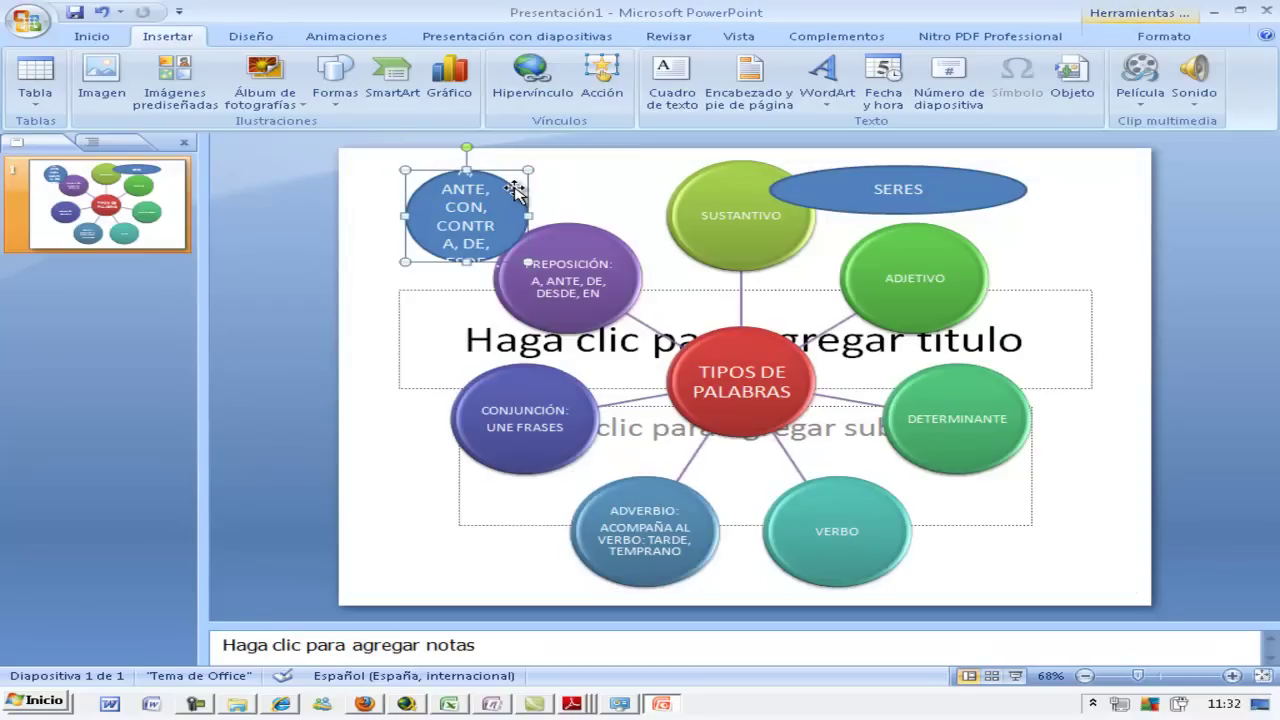
key(Delete)
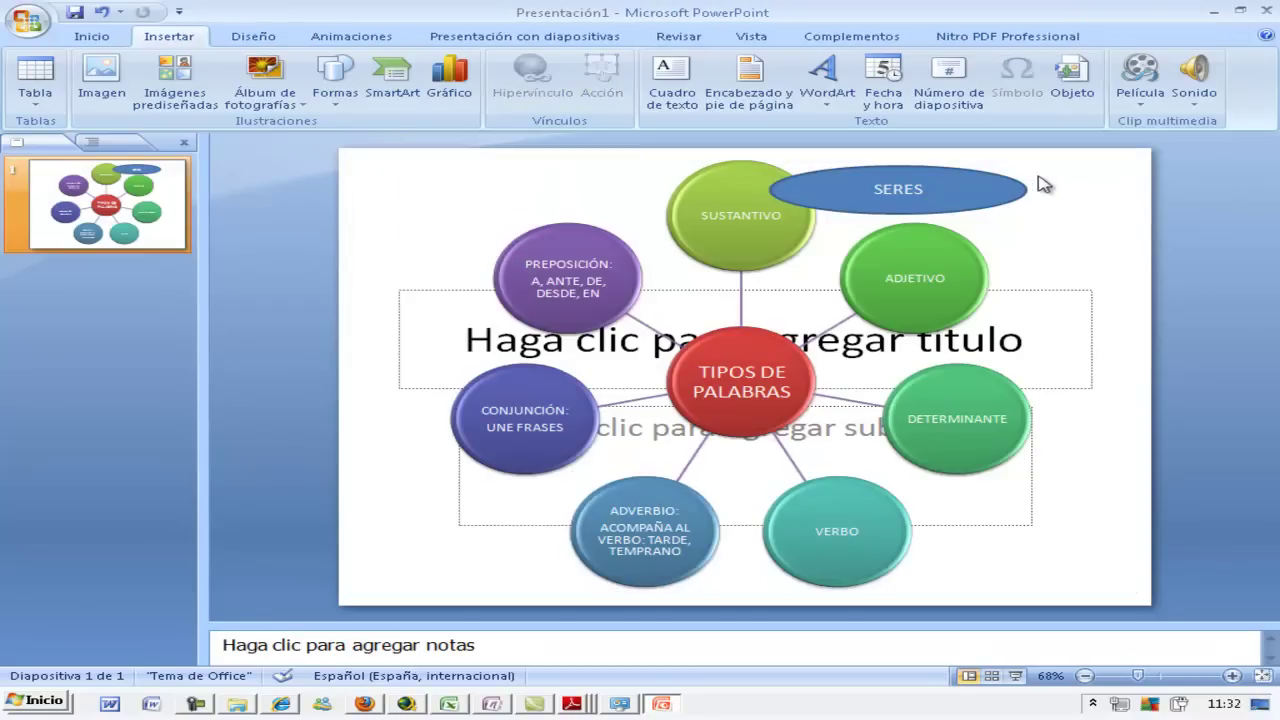
click(1013, 187)
key(Delete)
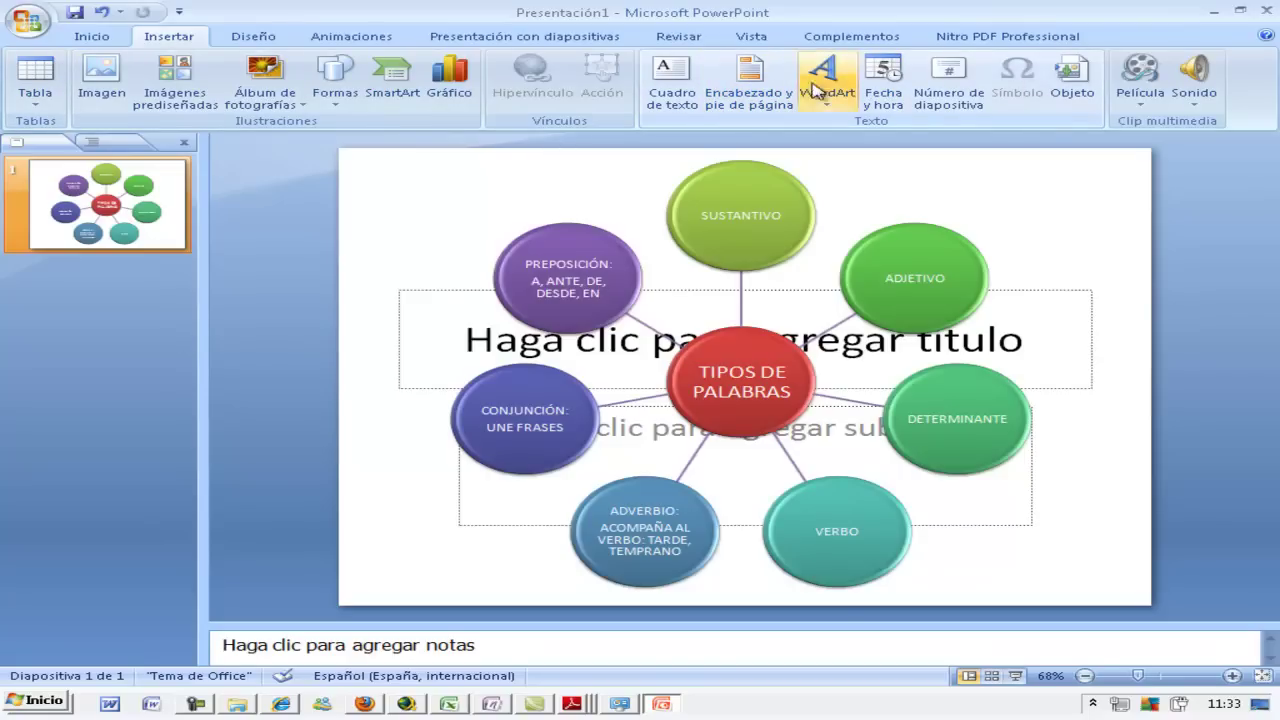
Step: Add a second, empty title-and-content slide after the radial diagram slide
click(108, 40)
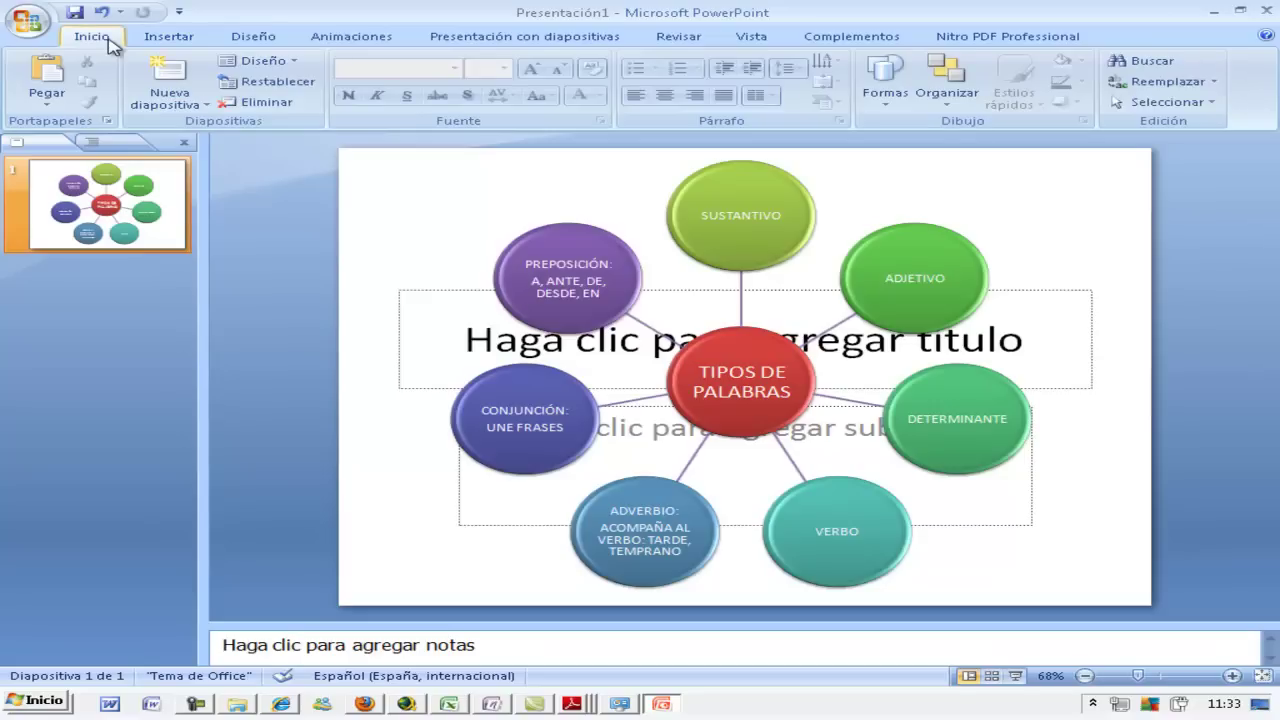
click(150, 68)
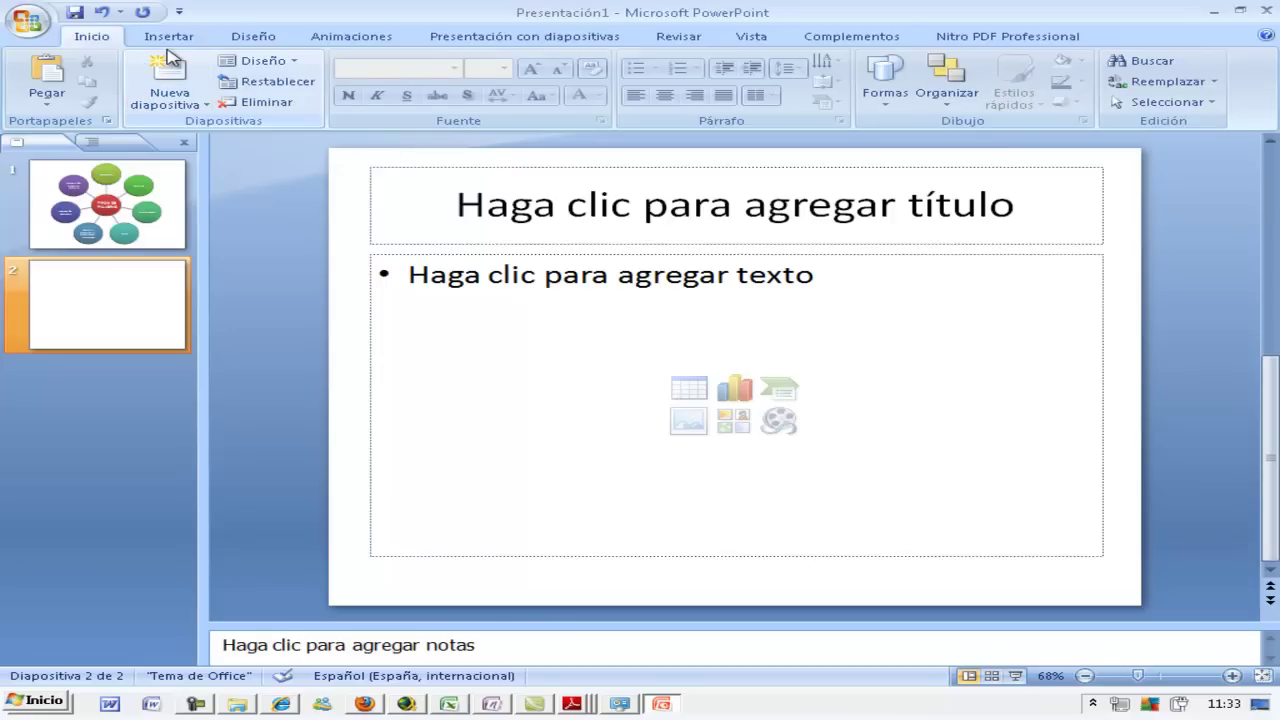
click(164, 39)
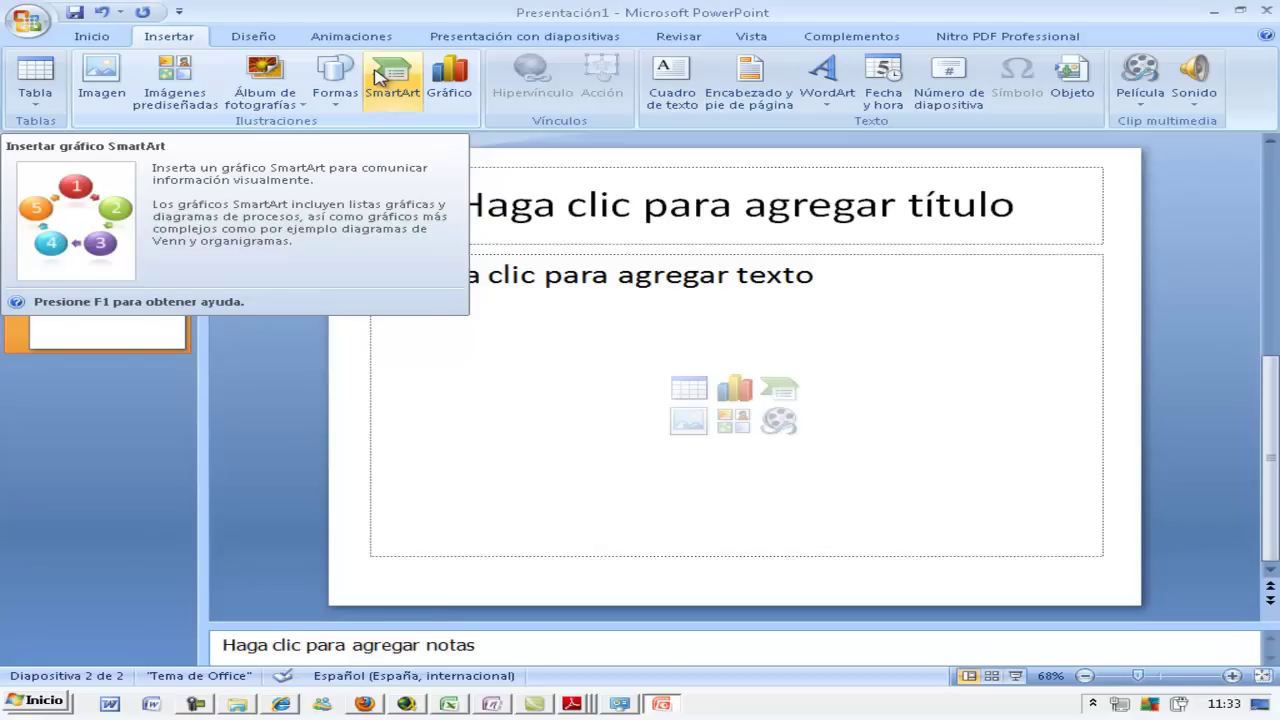
Step: Insert a blank Relación > Radial básico SmartArt on slide 2, then return to slide 1
click(378, 78)
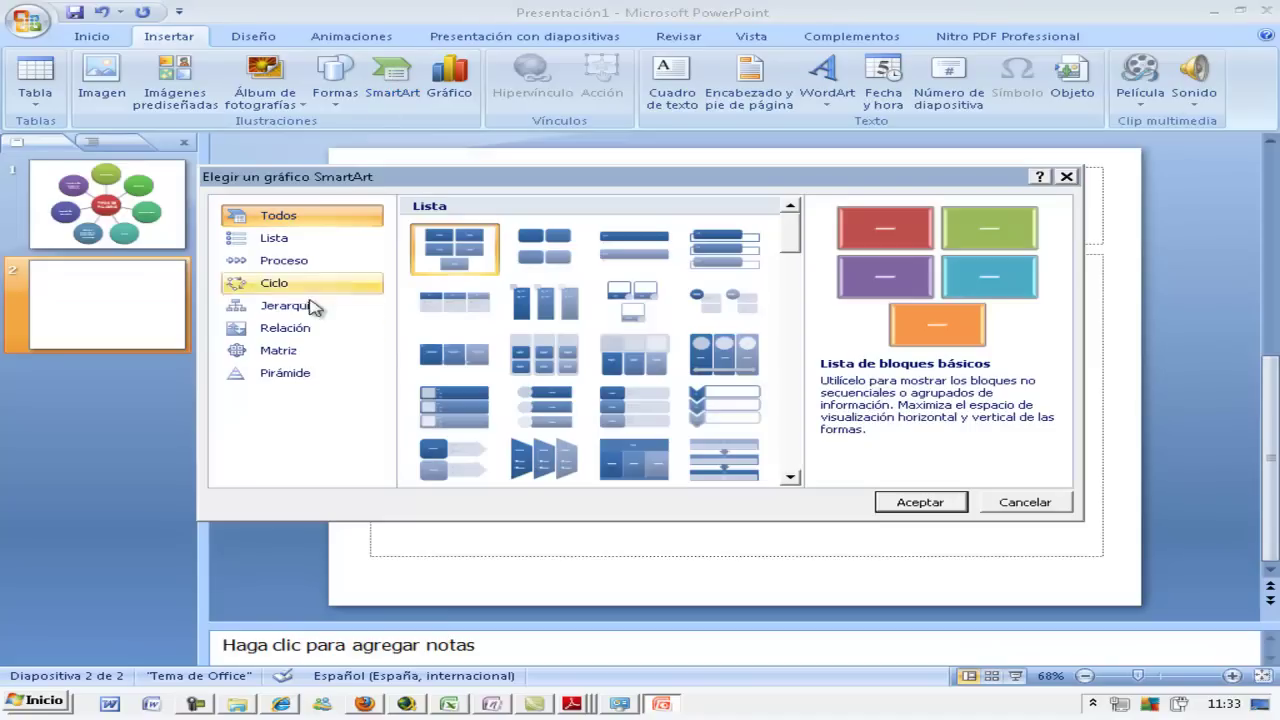
click(295, 342)
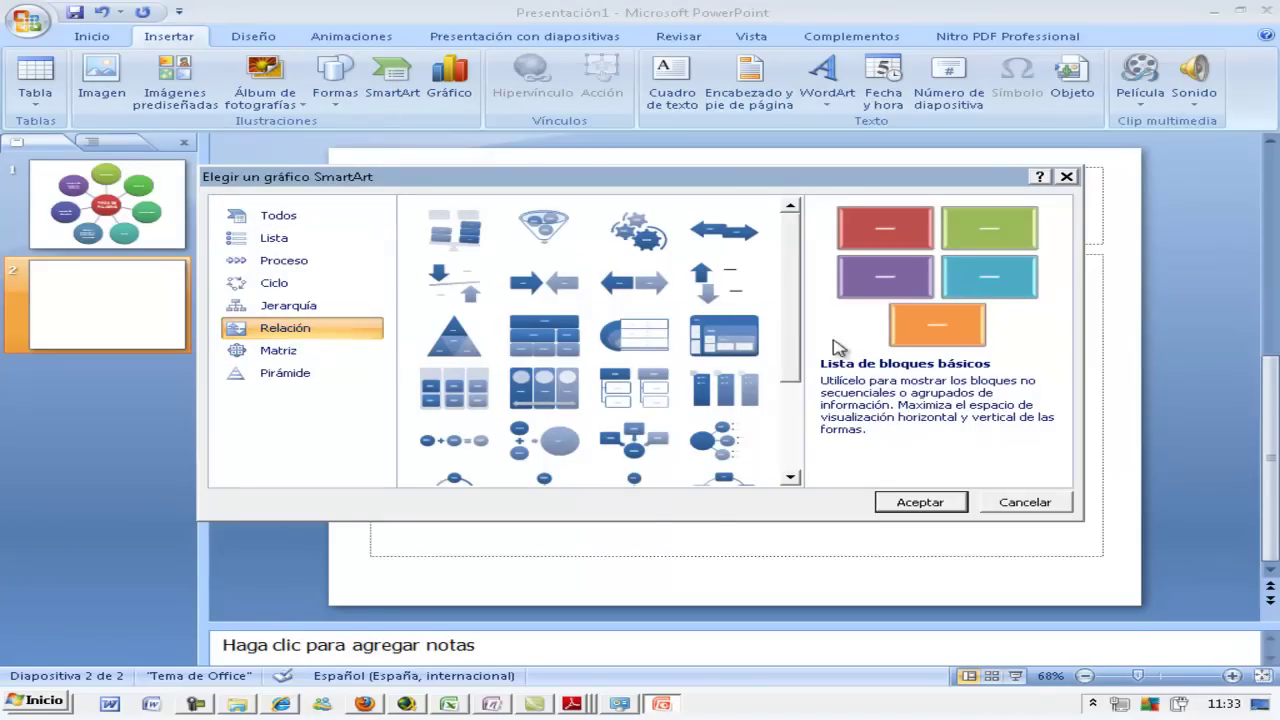
drag(797, 336, 795, 421)
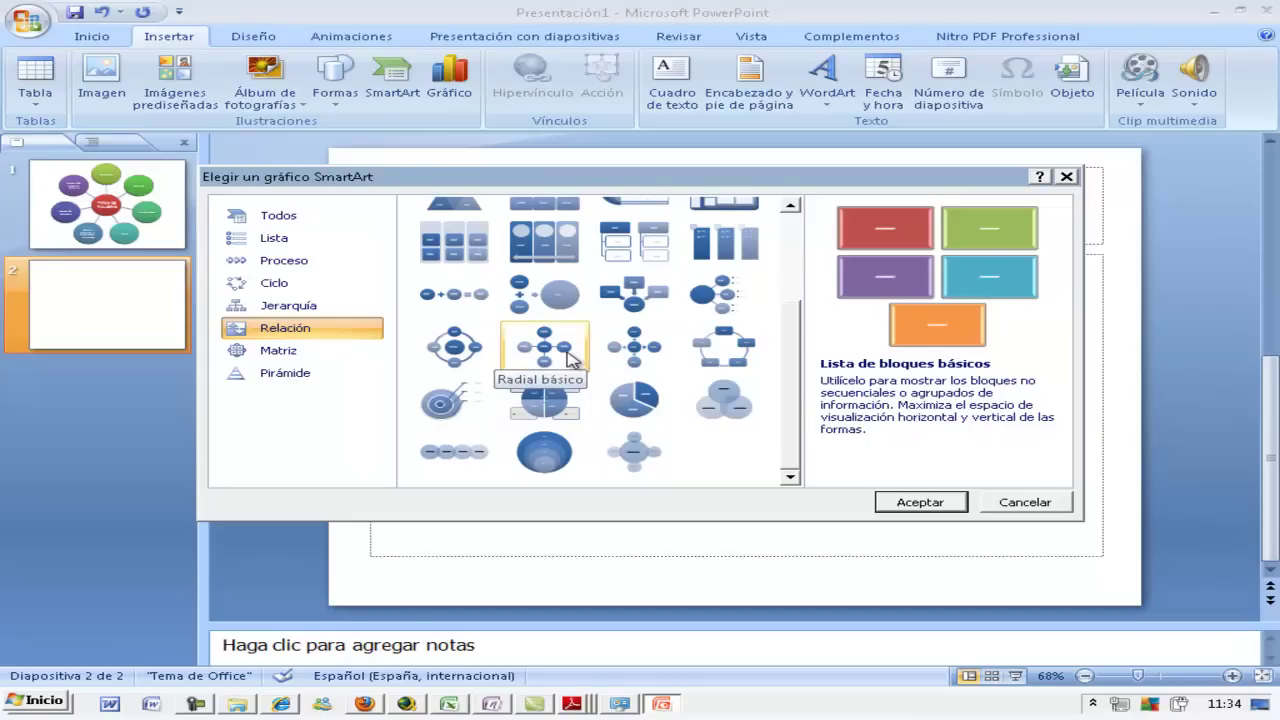
click(570, 358)
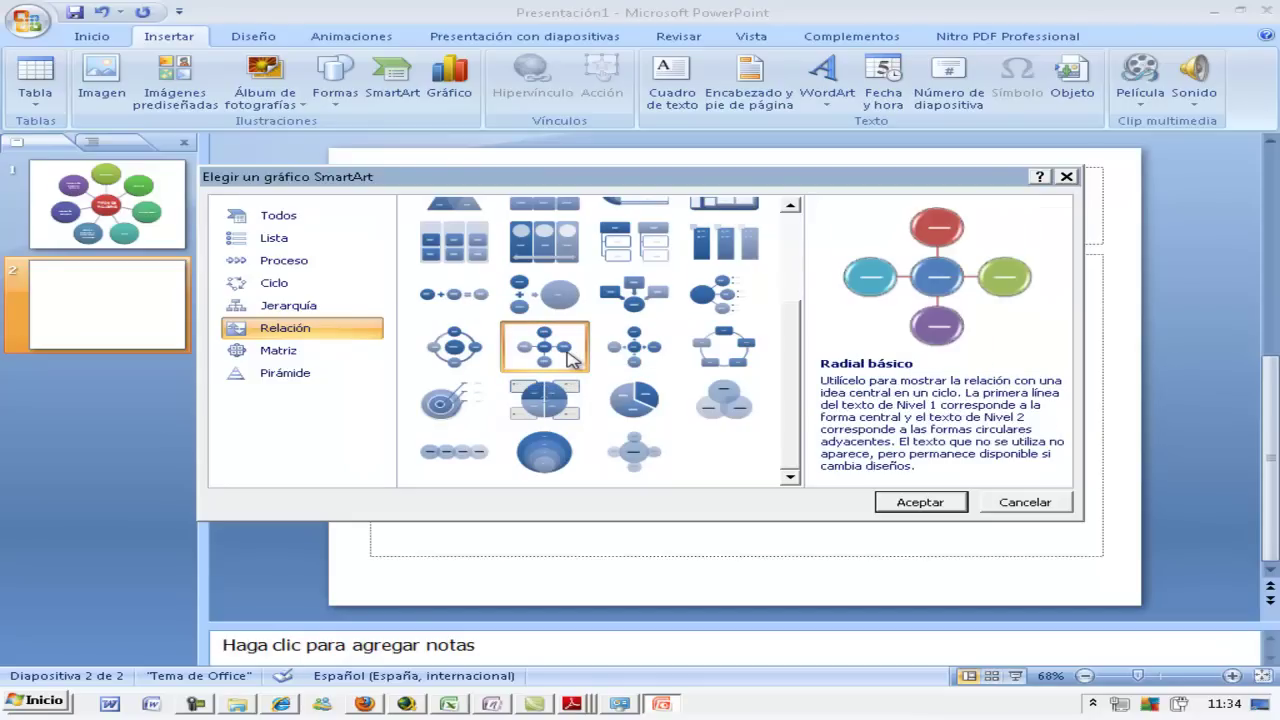
click(920, 502)
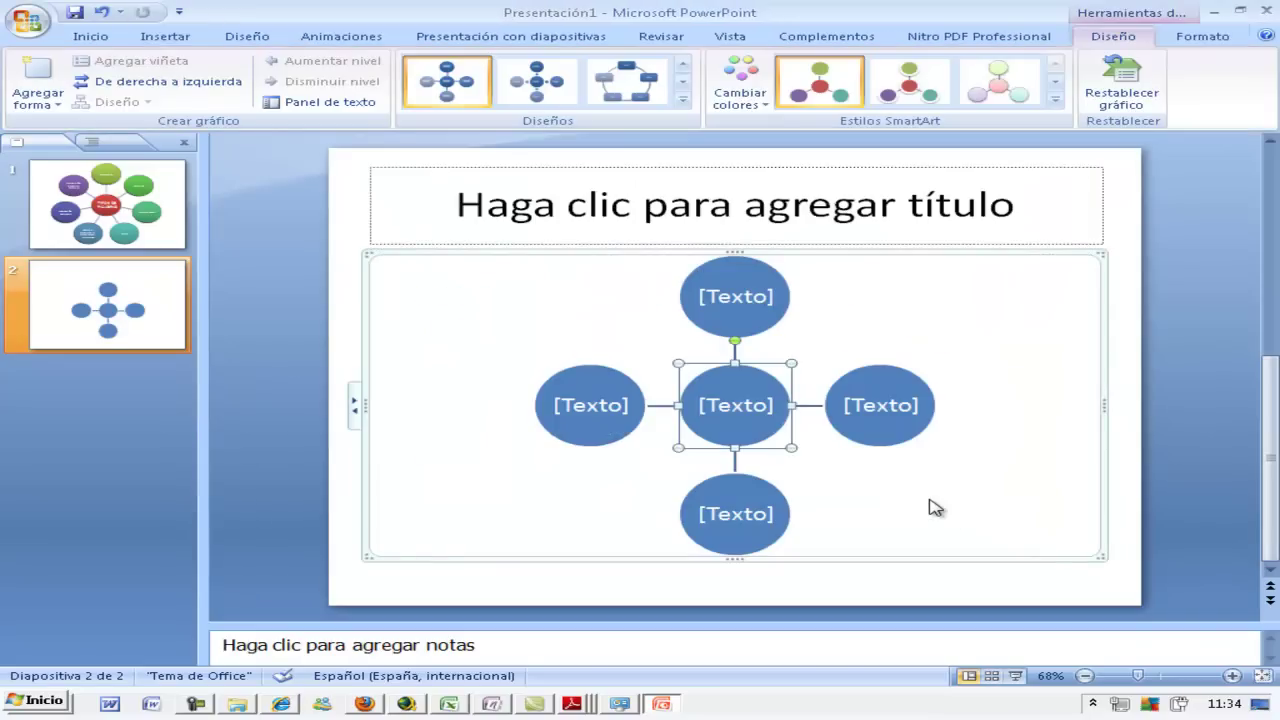
click(763, 405)
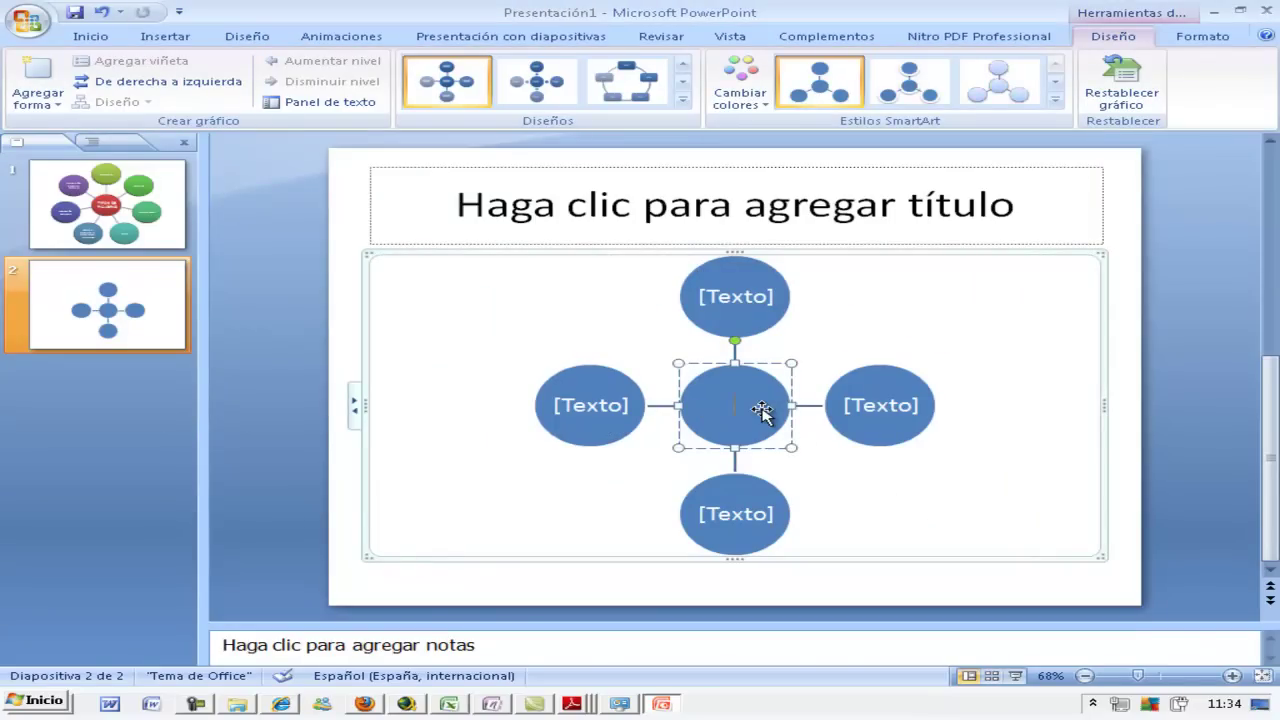
click(126, 230)
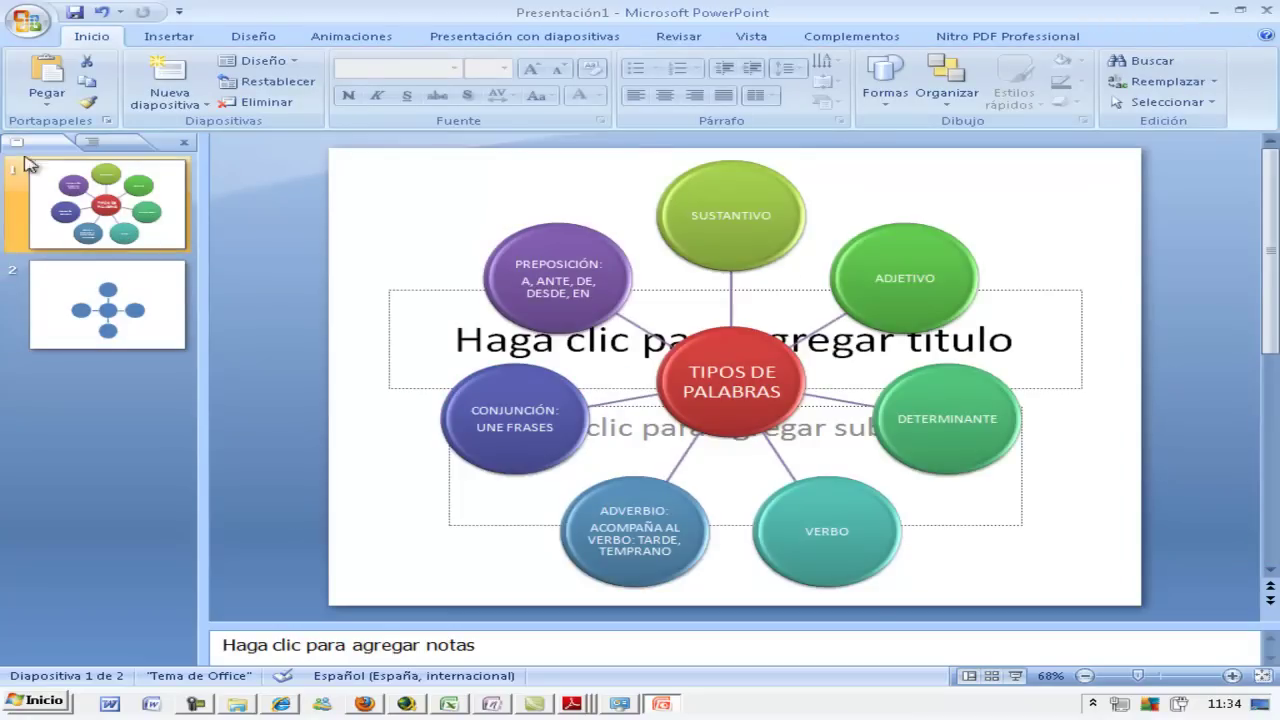
Step: Print 2 copies of slide 1 only, using the Diapositivas range set to 1
click(28, 22)
click(80, 310)
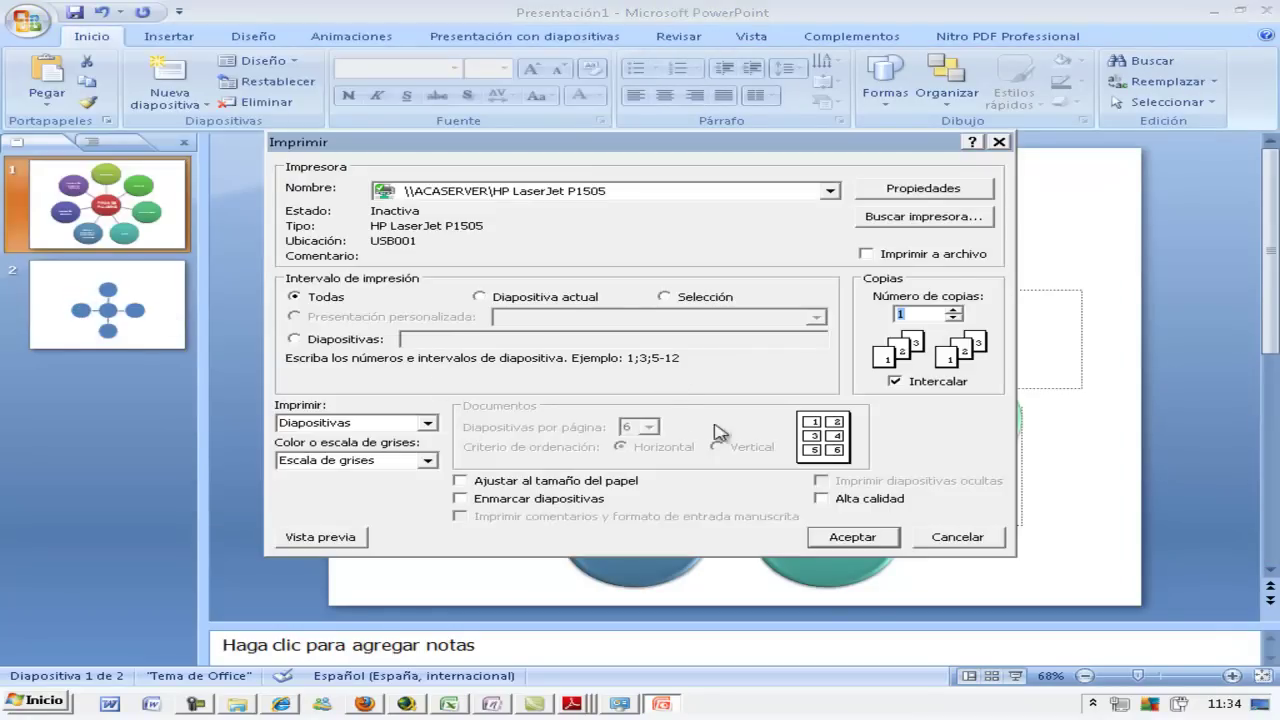
click(955, 310)
click(358, 340)
text(1)
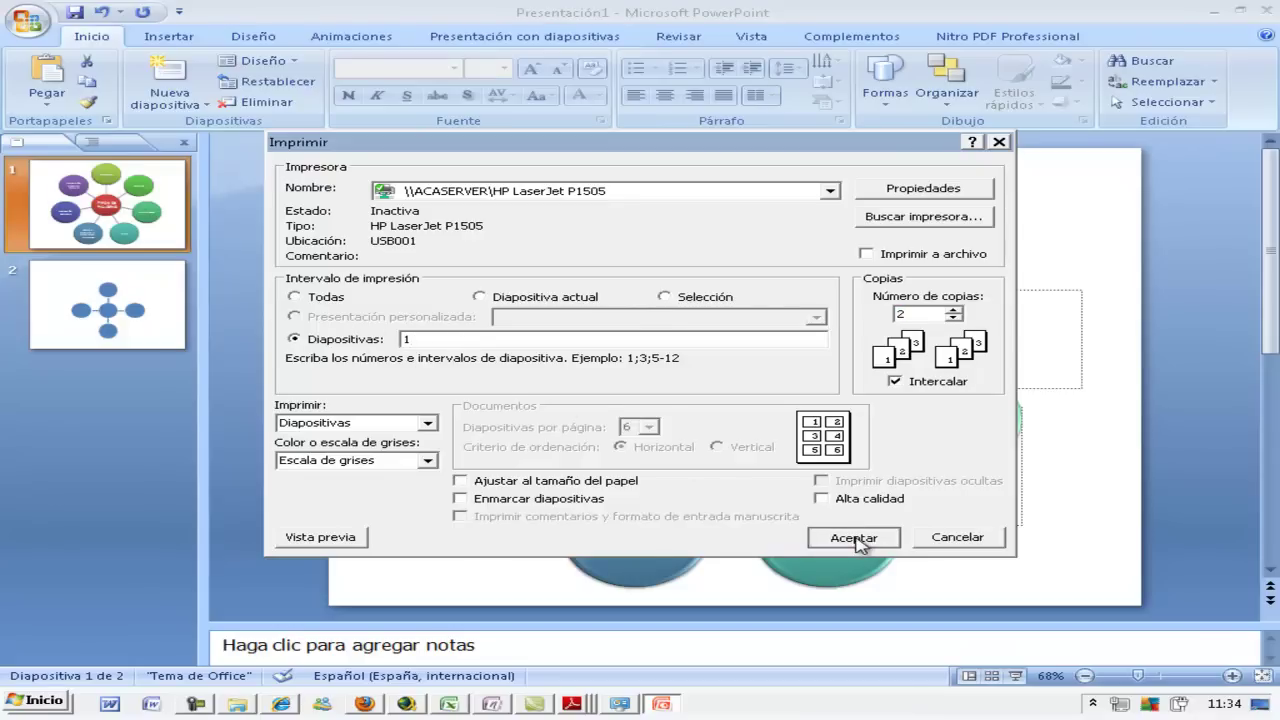
click(853, 538)
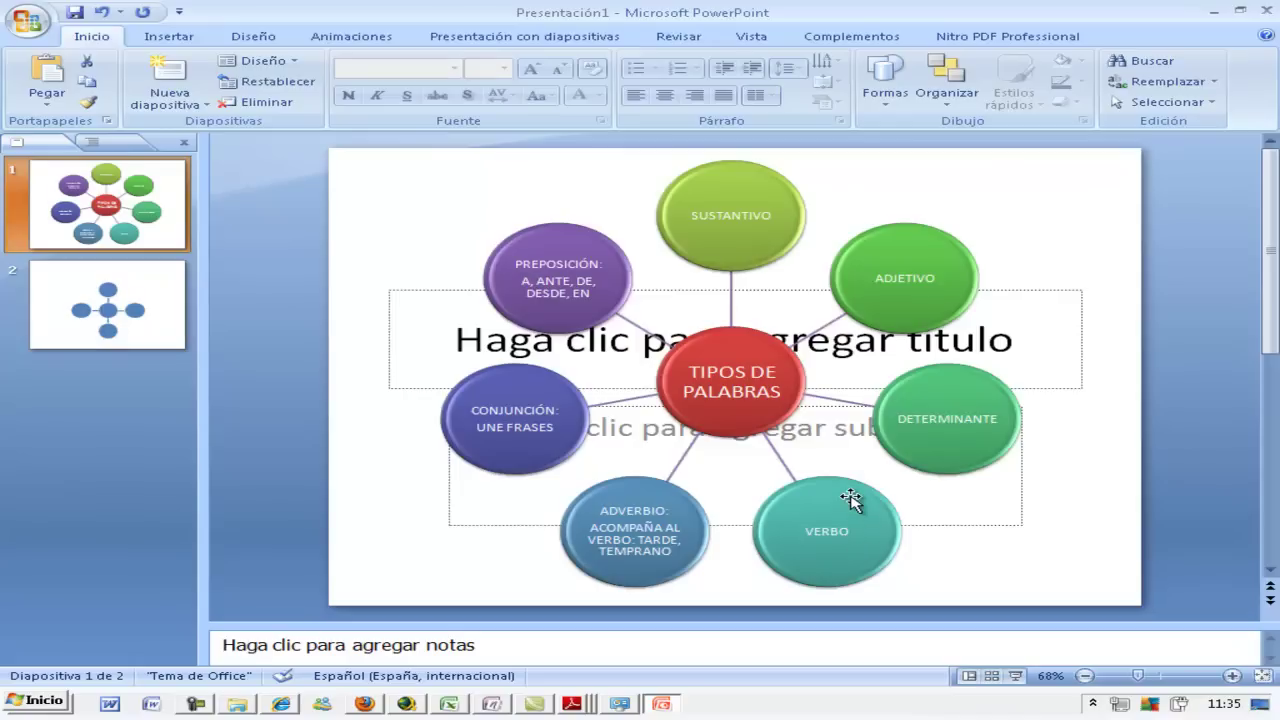
Step: Open the slide 1 diagram's text pane showing TIPOS DE PALABRAS and its seven entries
click(703, 340)
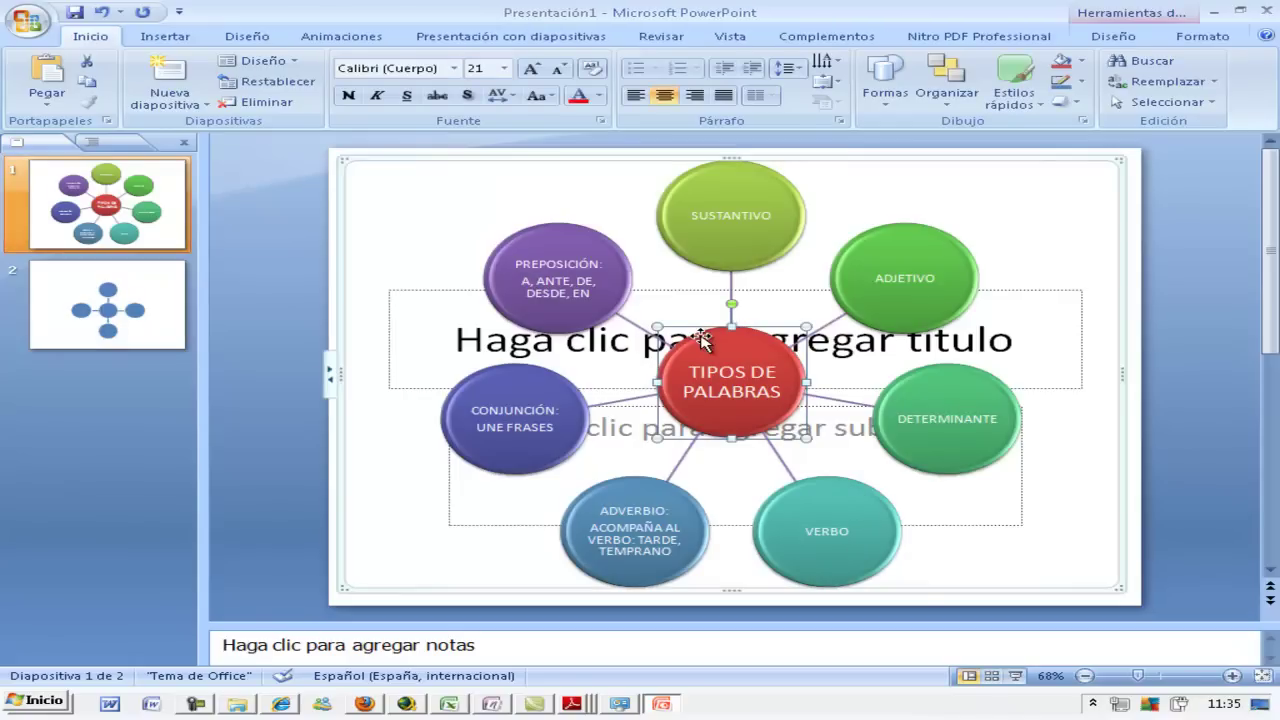
click(330, 373)
click(341, 372)
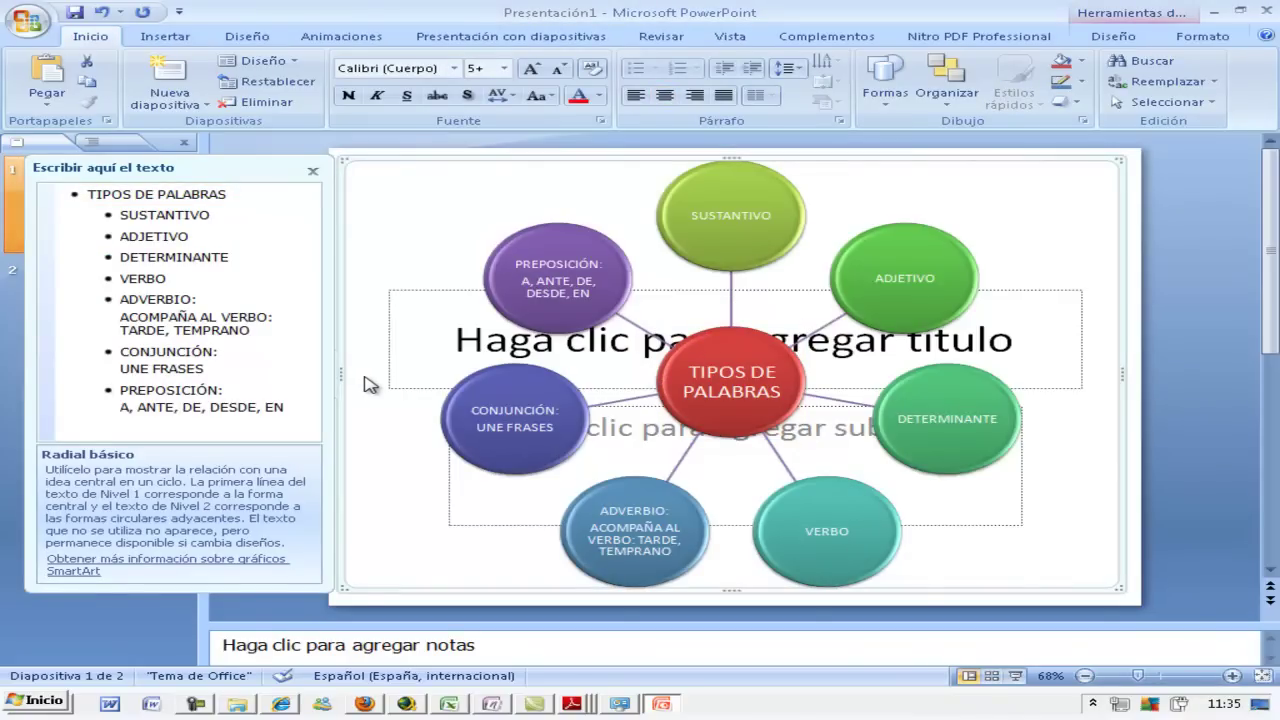
click(313, 171)
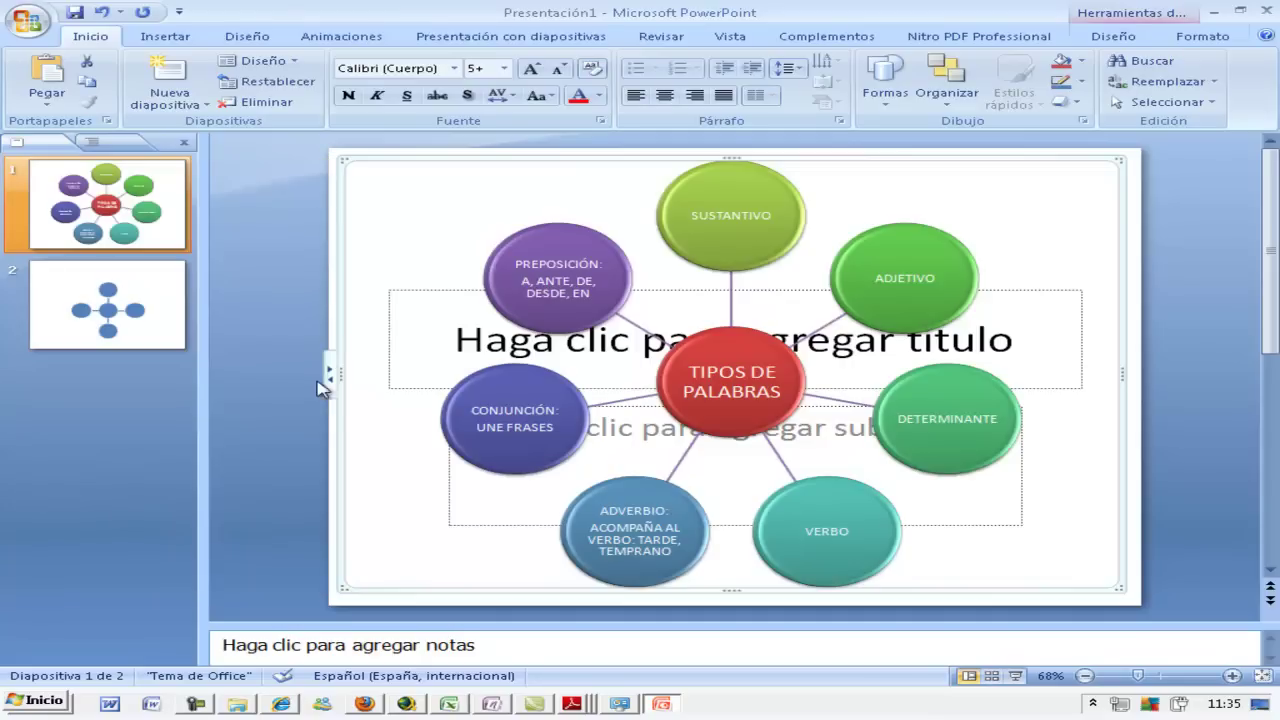
click(329, 374)
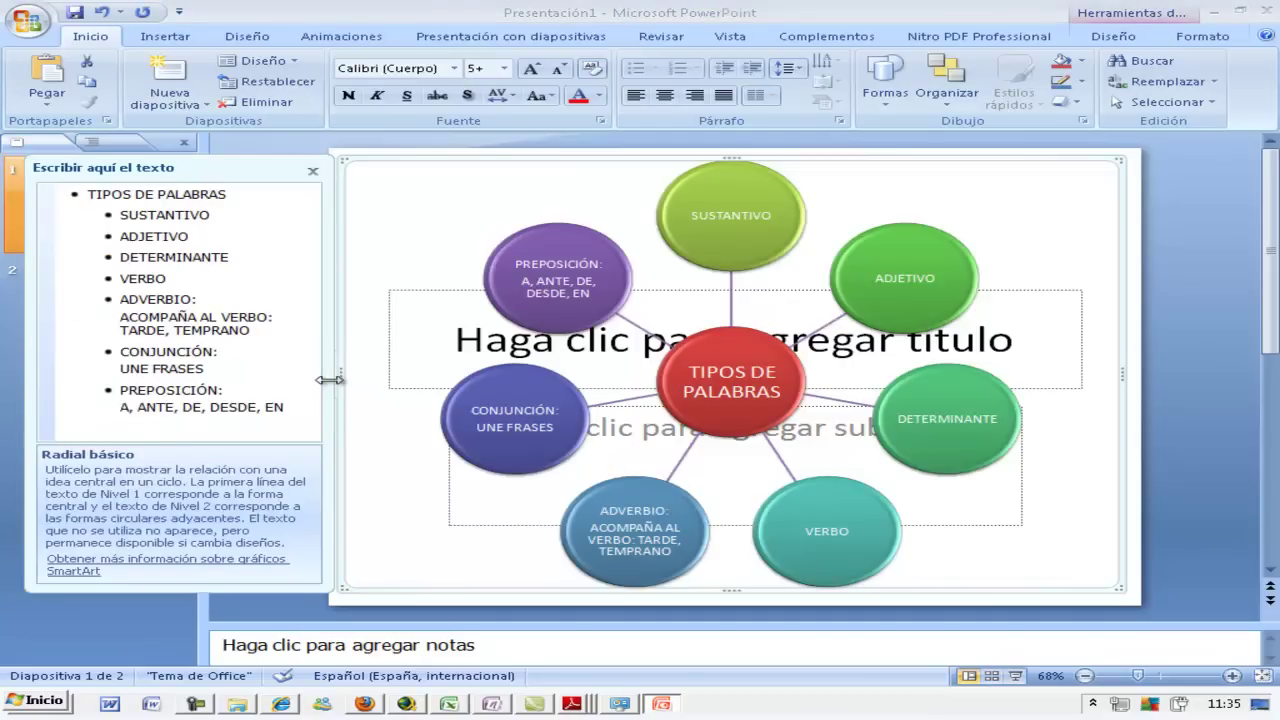